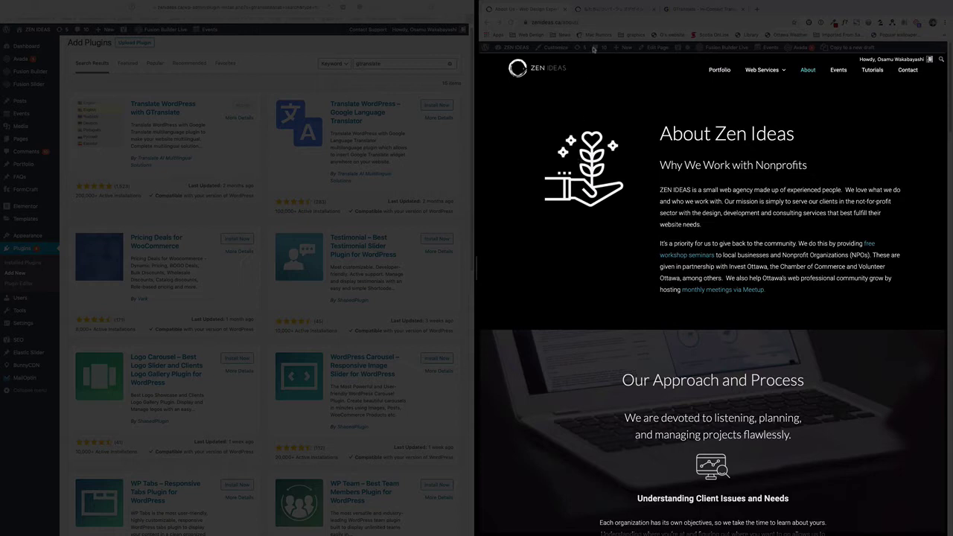
# - View the Japanese version of the About page and open its first paragraph's translation in the GTranslate in-context editor
pyautogui.click(607, 10)
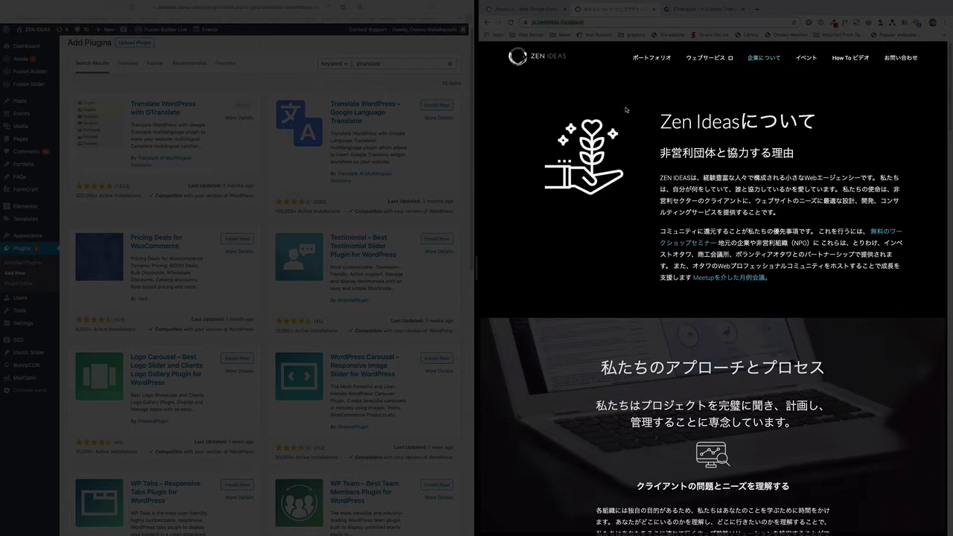
pyautogui.click(698, 9)
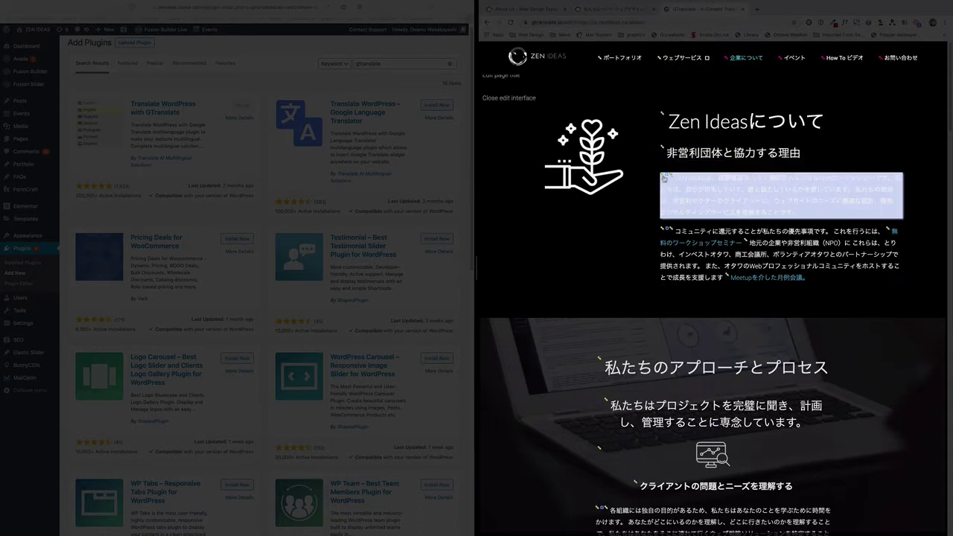
pyautogui.click(664, 177)
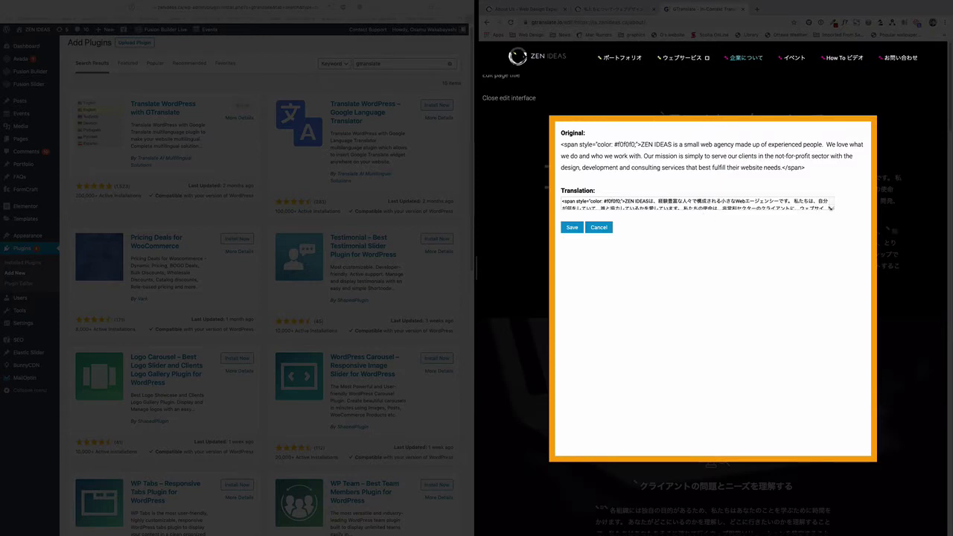
pyautogui.moveTo(830, 208); pyautogui.dragTo(831, 236)
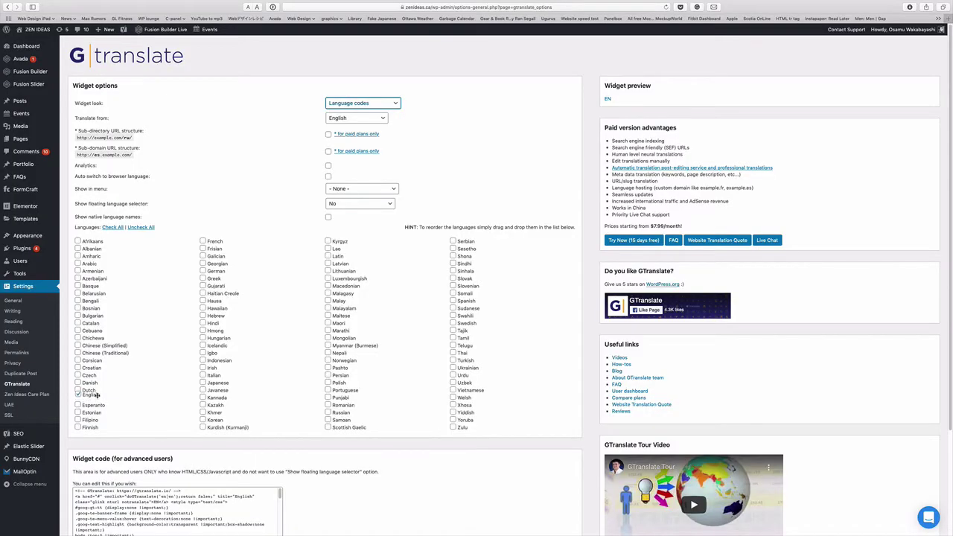
# - Enable Japanese as a translation language and move English and Japanese to the start of the language list
pyautogui.click(202, 382)
pyautogui.moveTo(90, 398); pyautogui.dragTo(86, 243)
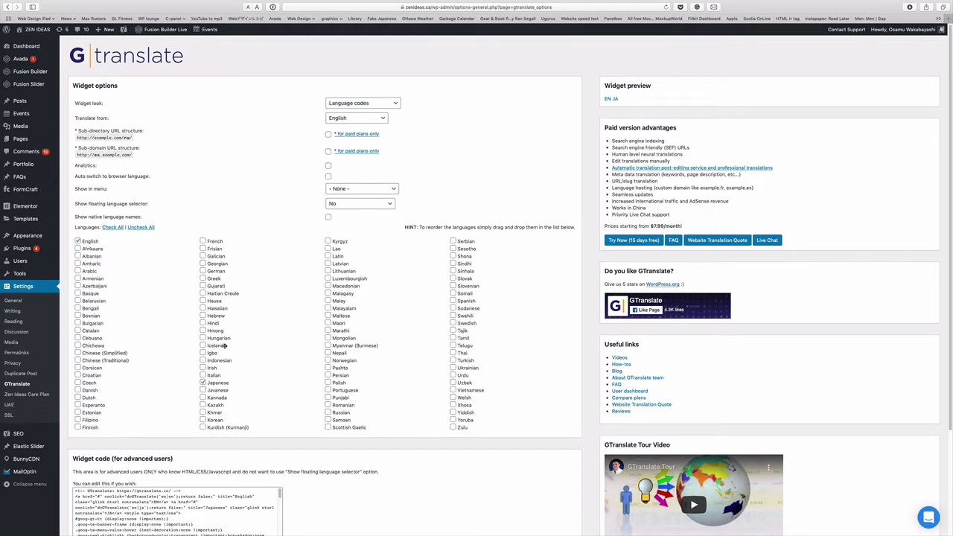
pyautogui.moveTo(224, 383); pyautogui.dragTo(94, 248)
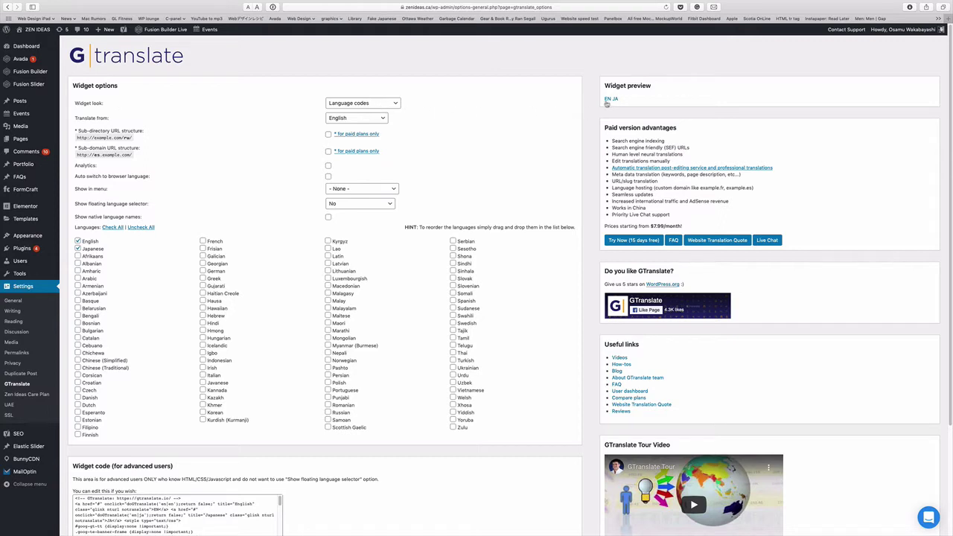
# - Set the widget look to Nice dropdown with flags and expand the language choices in its preview
pyautogui.click(396, 105)
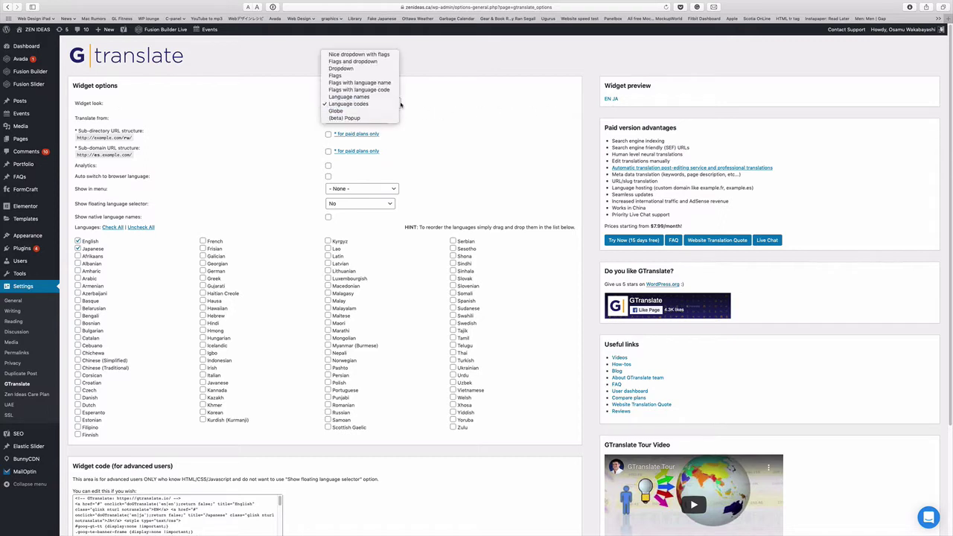
pyautogui.click(383, 55)
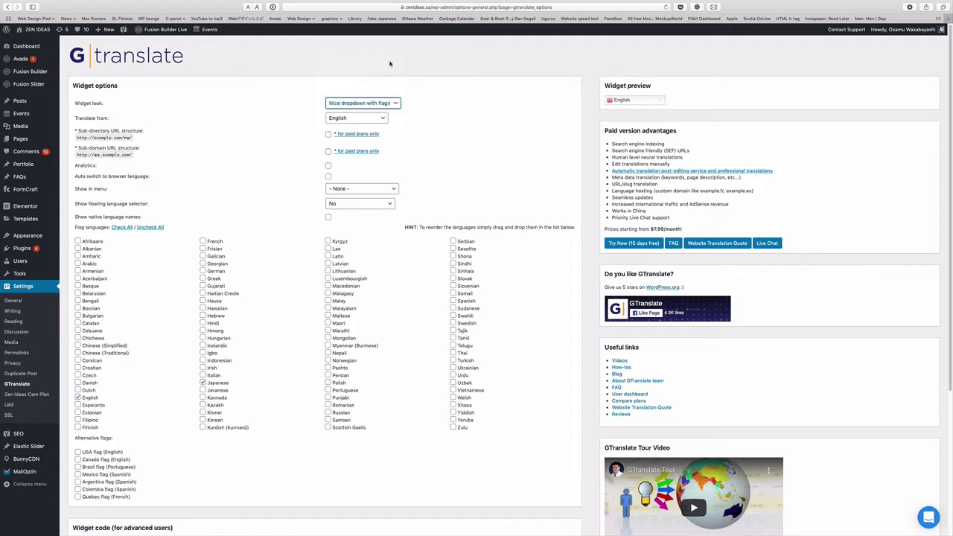
pyautogui.click(629, 101)
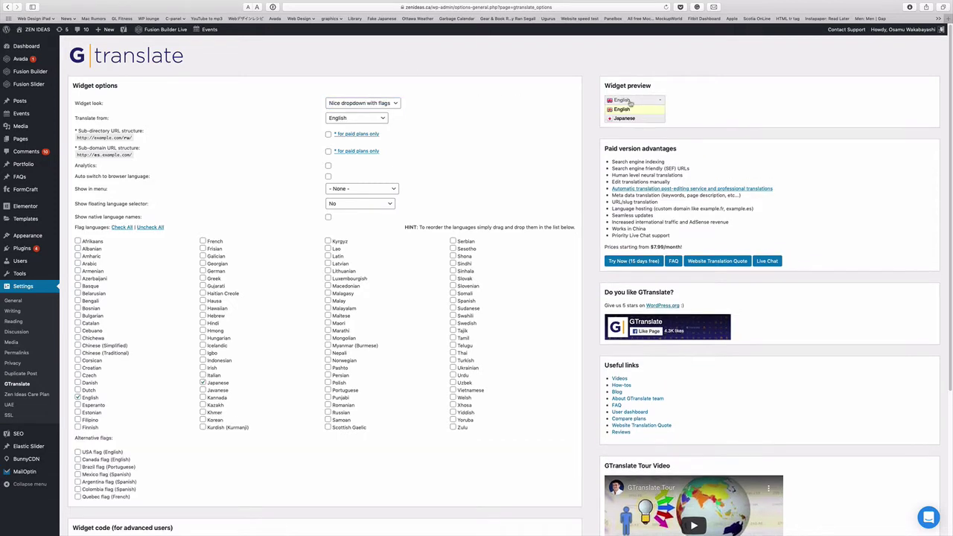
# - Try the Flags and dropdown widget look in the preview, and return to Nice dropdown with flags
pyautogui.click(392, 102)
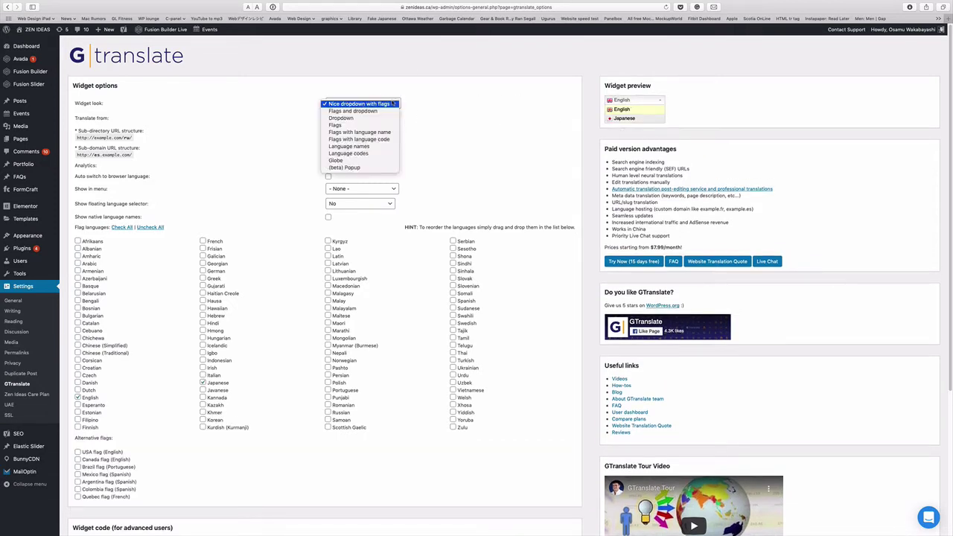
pyautogui.click(390, 111)
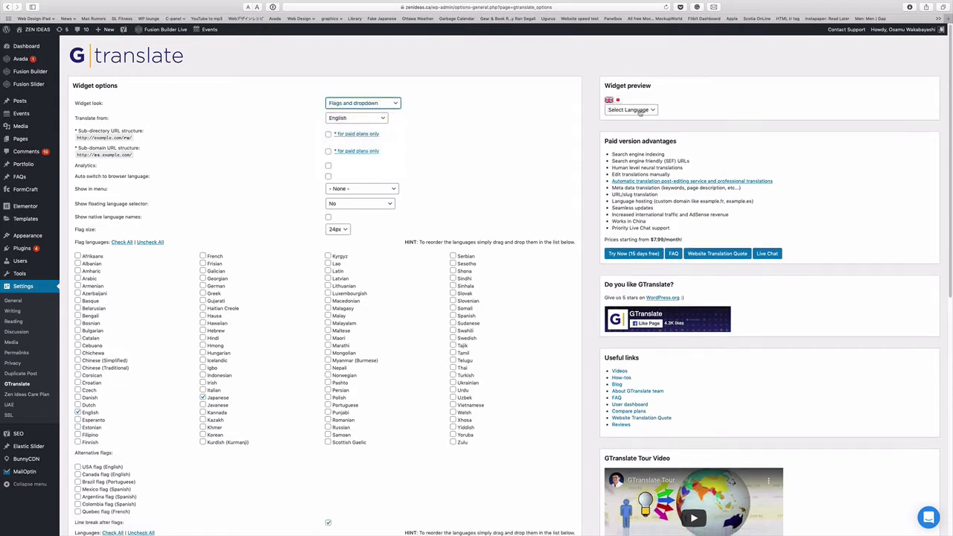
pyautogui.click(639, 111)
pyautogui.click(384, 106)
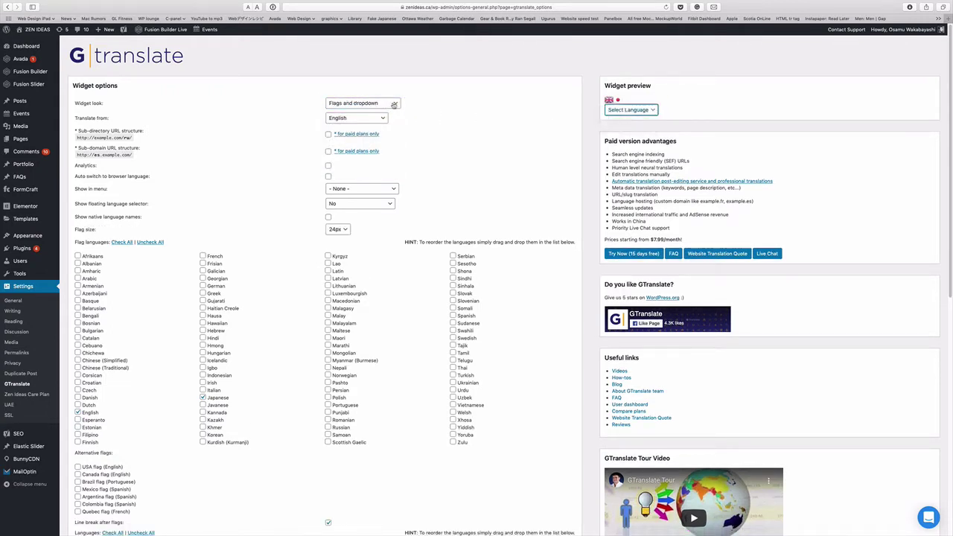
pyautogui.click(392, 103)
pyautogui.click(388, 97)
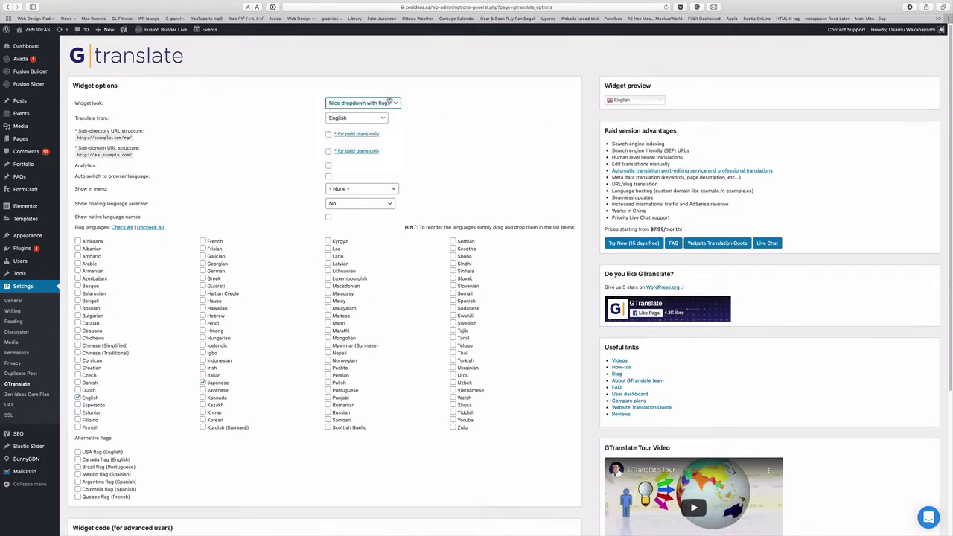
pyautogui.click(619, 104)
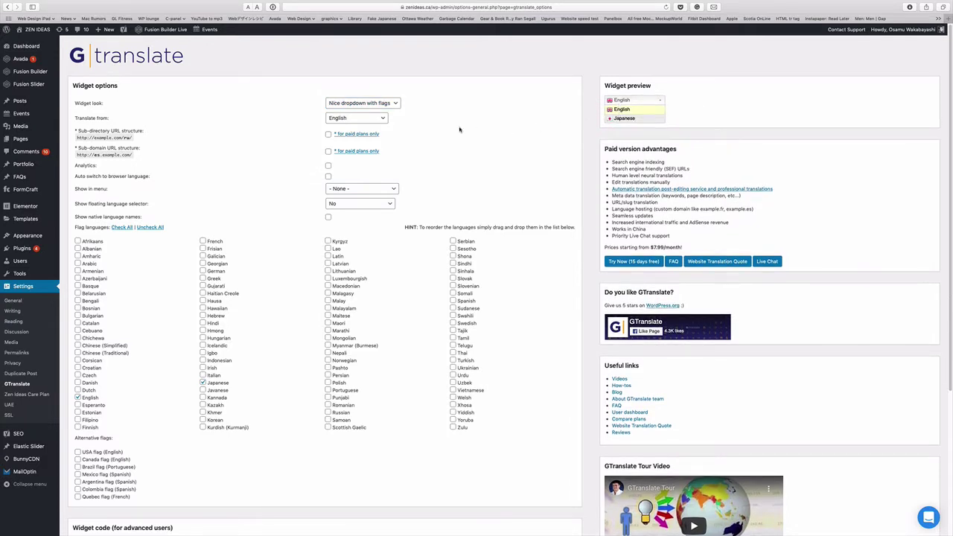
# - Enable the sub-domain URL structure, keeping the menu placement at None and the floating language selector at No
pyautogui.click(377, 136)
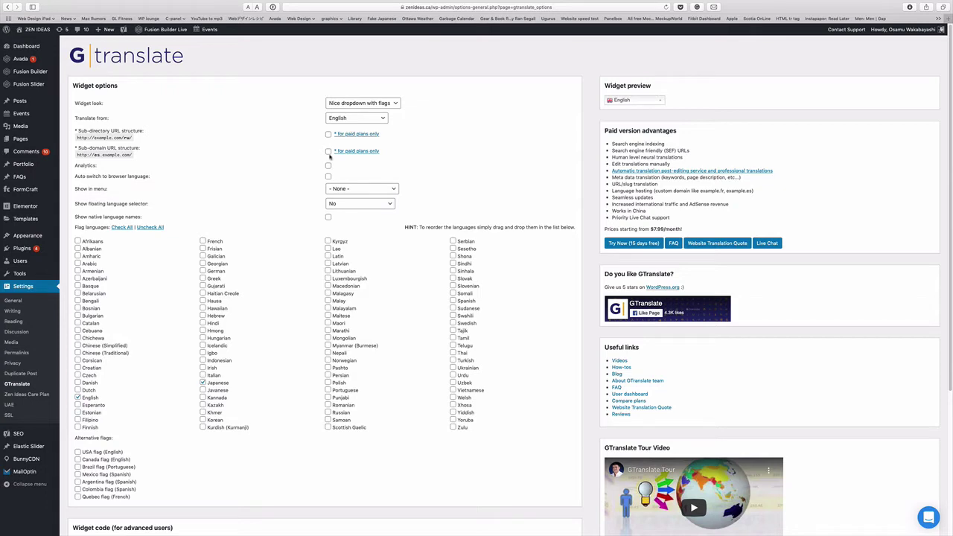
pyautogui.click(328, 152)
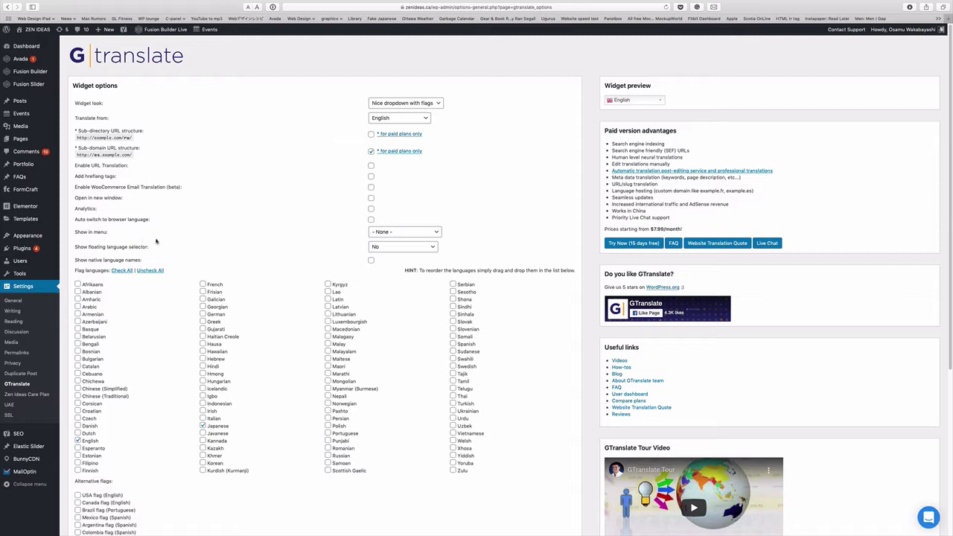
pyautogui.click(384, 235)
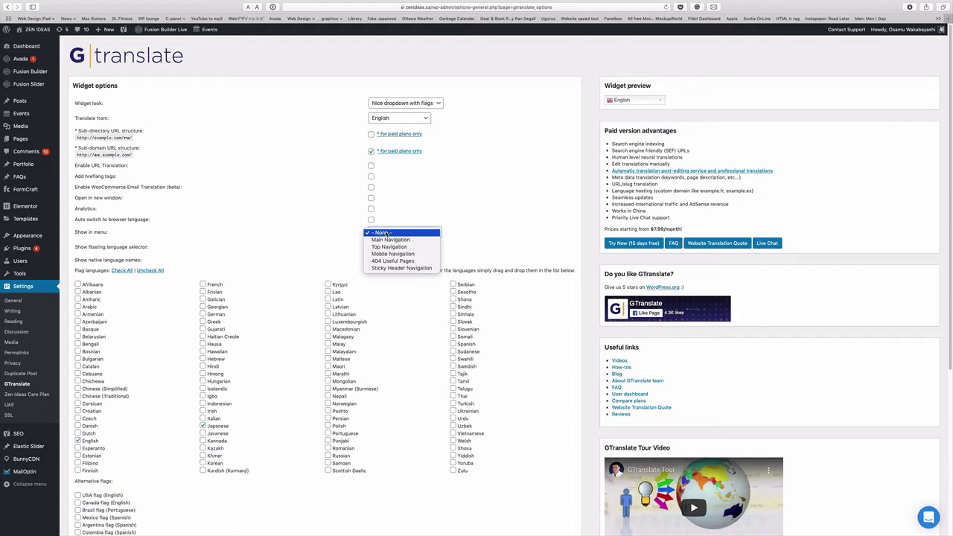
pyautogui.click(506, 243)
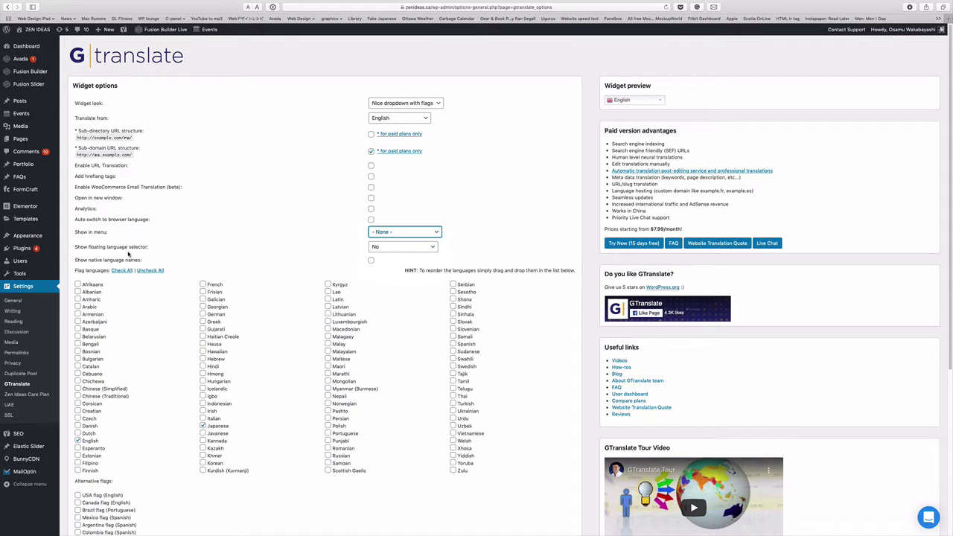
pyautogui.click(415, 252)
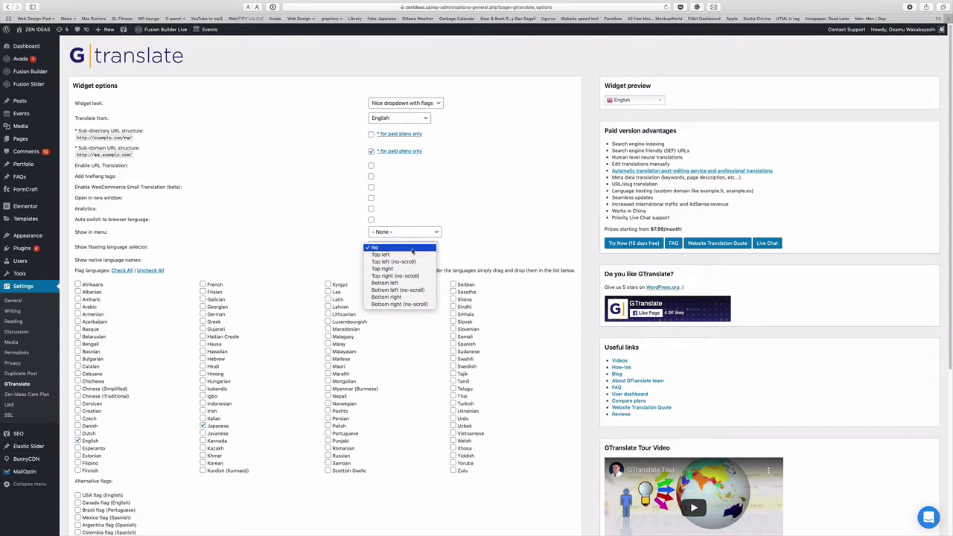
pyautogui.click(412, 250)
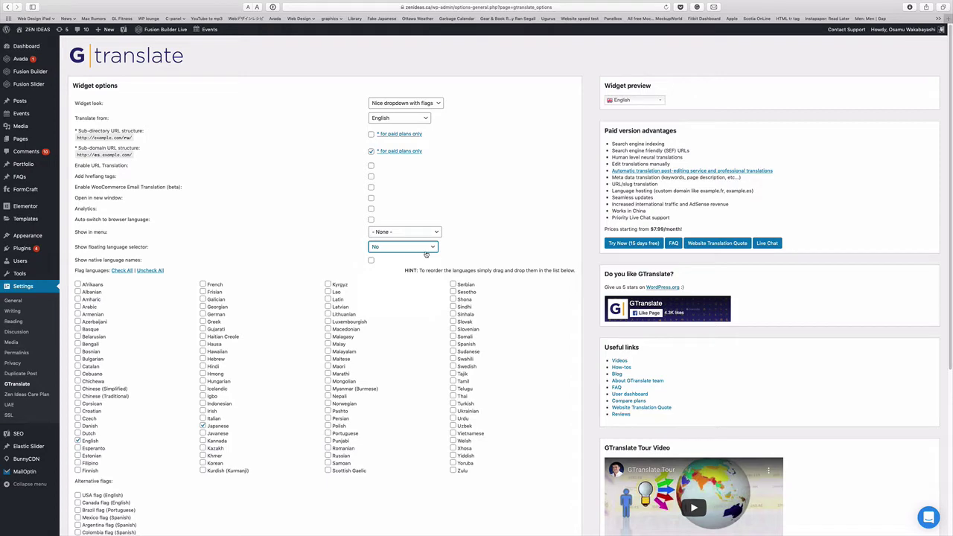
# - Save the GTranslate widget settings
pyautogui.scroll(-2, 430, 219)
pyautogui.scroll(-5, 428, 219)
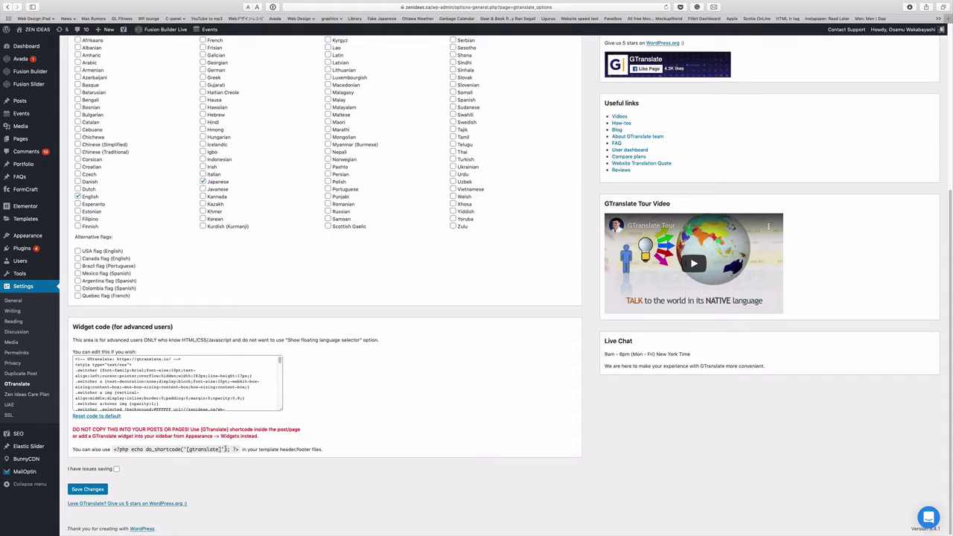
pyautogui.click(90, 491)
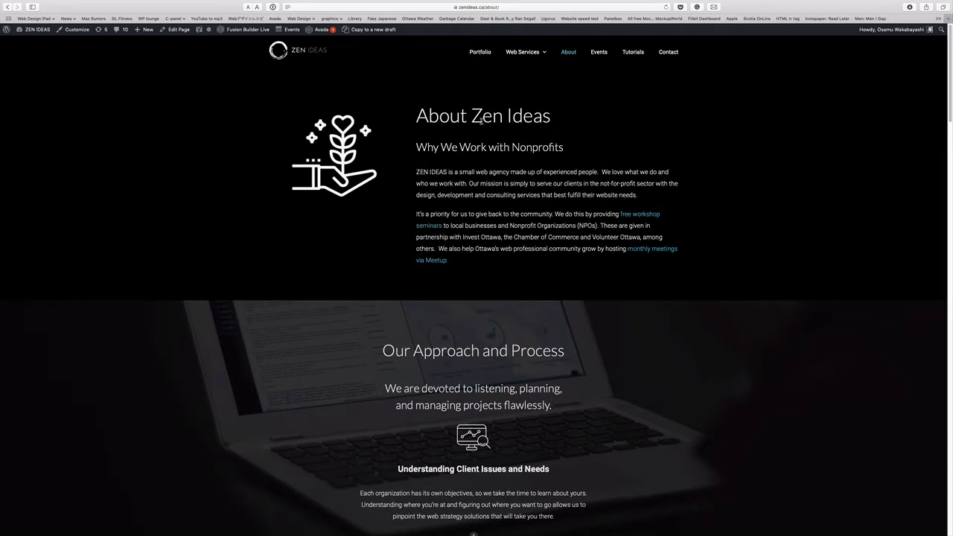
# - Open the About page for editing and add a Code Block element below the first separator in the top container
pyautogui.click(176, 30)
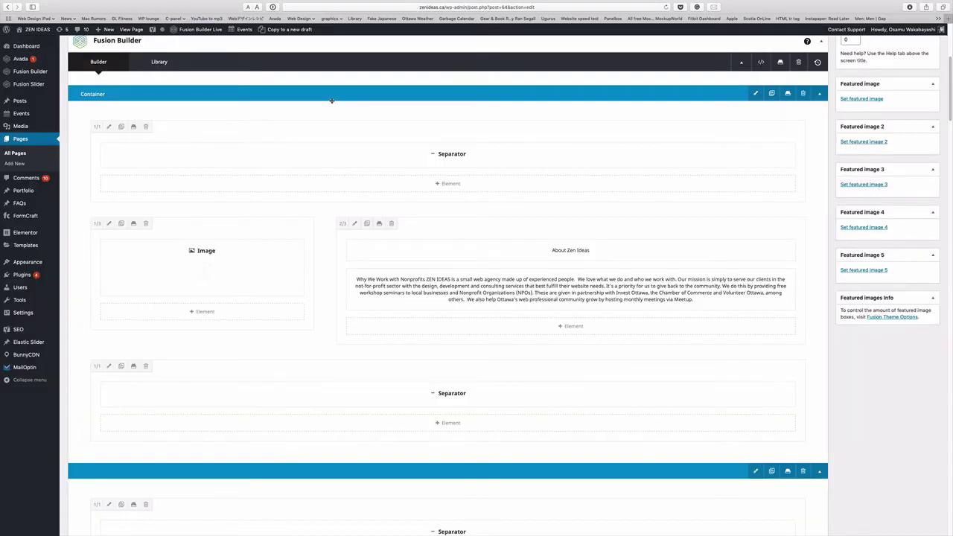
pyautogui.click(452, 184)
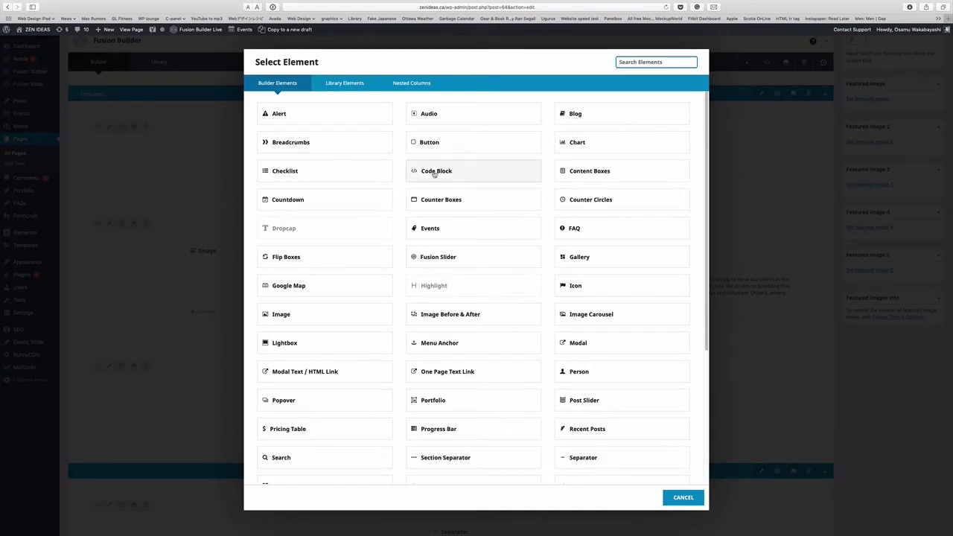
pyautogui.click(435, 173)
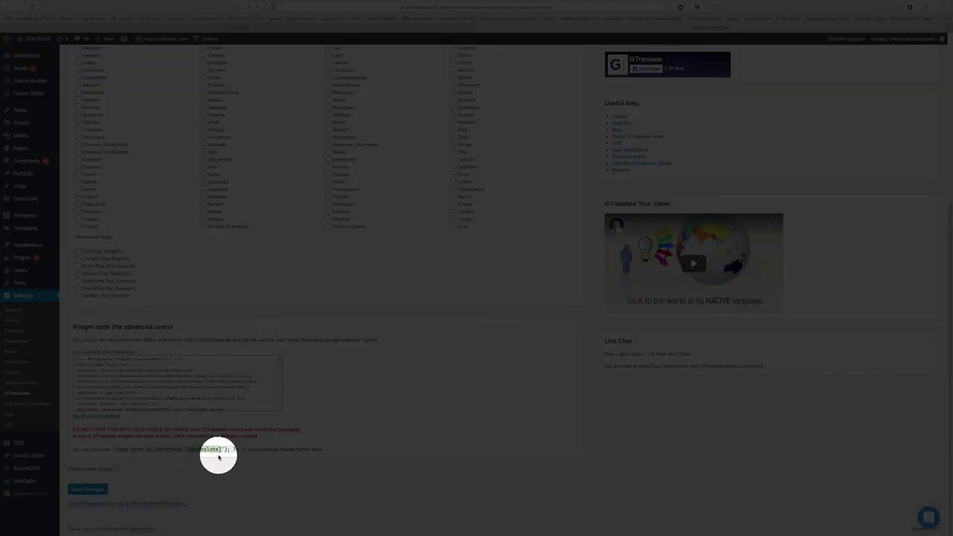
# - Insert the [gtranslate] shortcode into the code block, save the element and update the About page
pyautogui.click(397, 27)
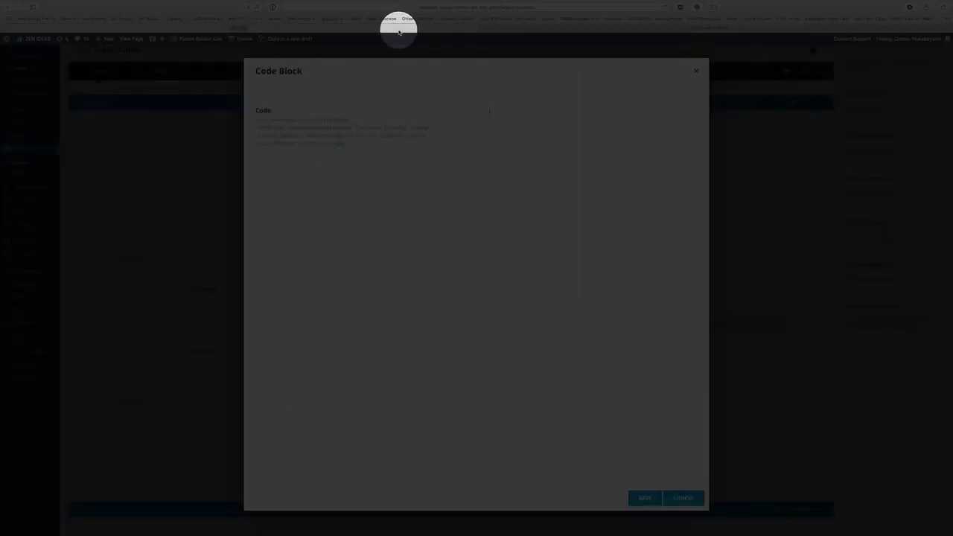
pyautogui.click(506, 113)
pyautogui.write('[gtranslate]')
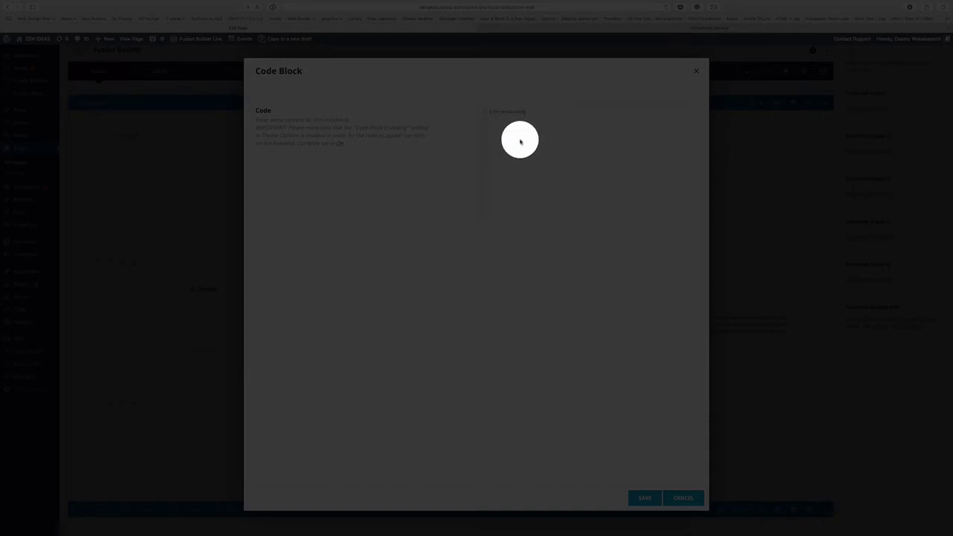
pyautogui.click(644, 497)
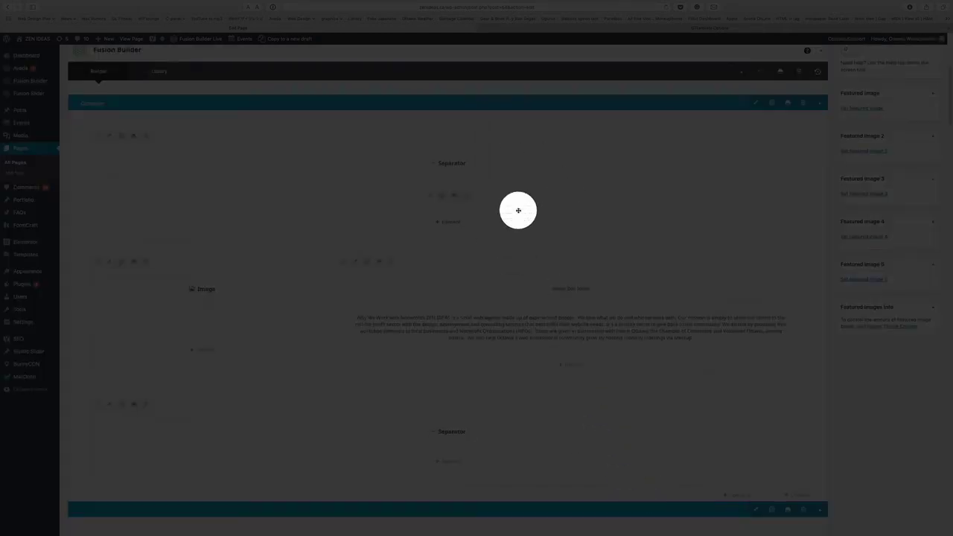
pyautogui.scroll(5, 911, 205)
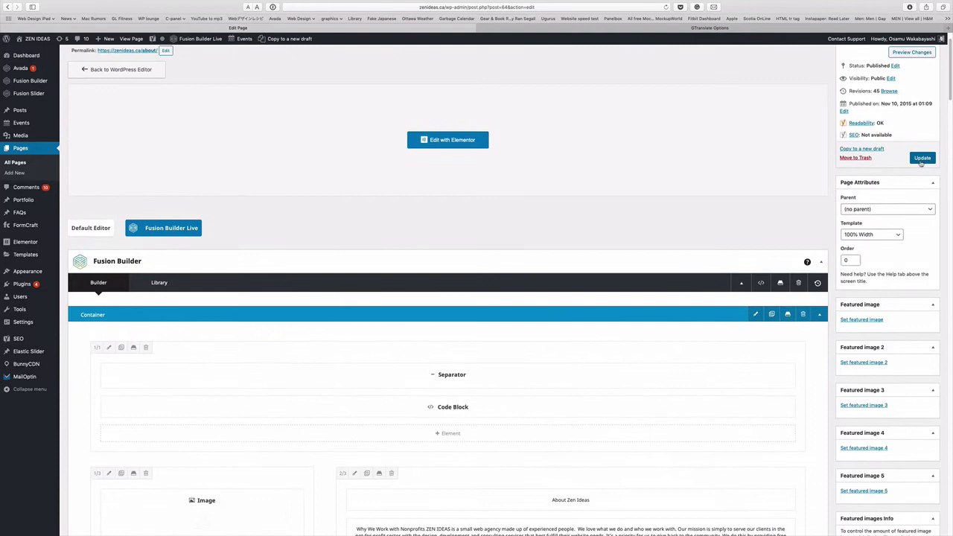
pyautogui.click(922, 158)
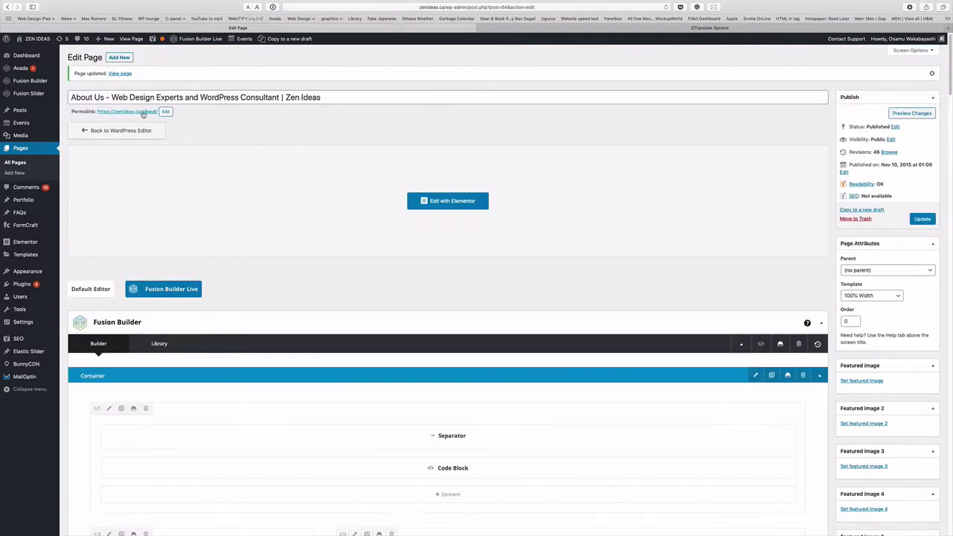
# - Open the live About page and switch its language to Japanese with the embedded language selector
pyautogui.click(143, 112)
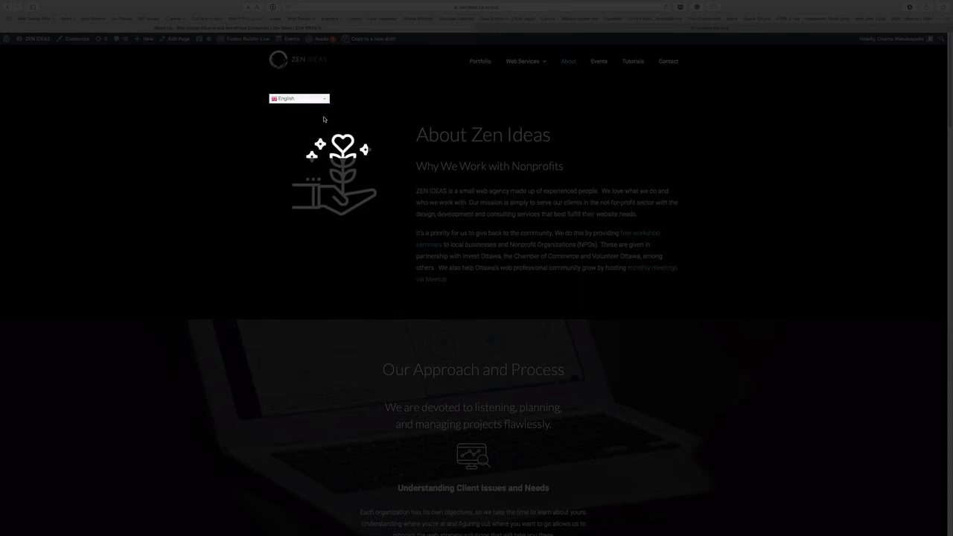
pyautogui.click(324, 98)
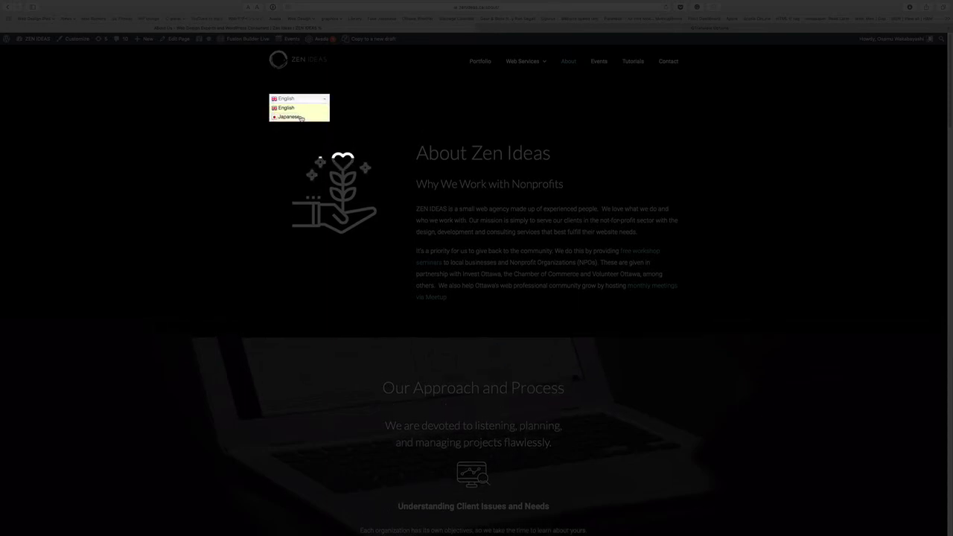
pyautogui.click(300, 117)
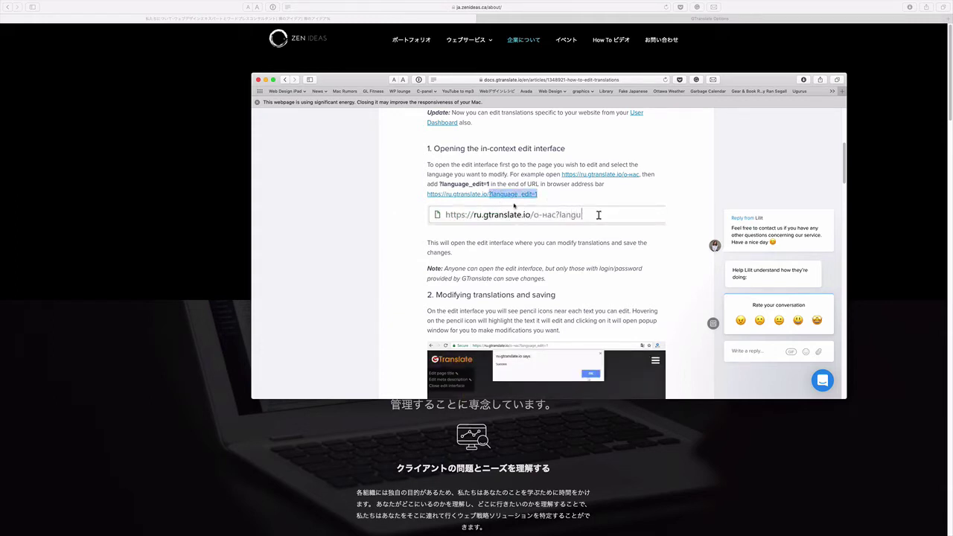
# - Append ?language_edit=1 to the Japanese About page's URL and load it to open the translation edit interface
pyautogui.click(531, 6)
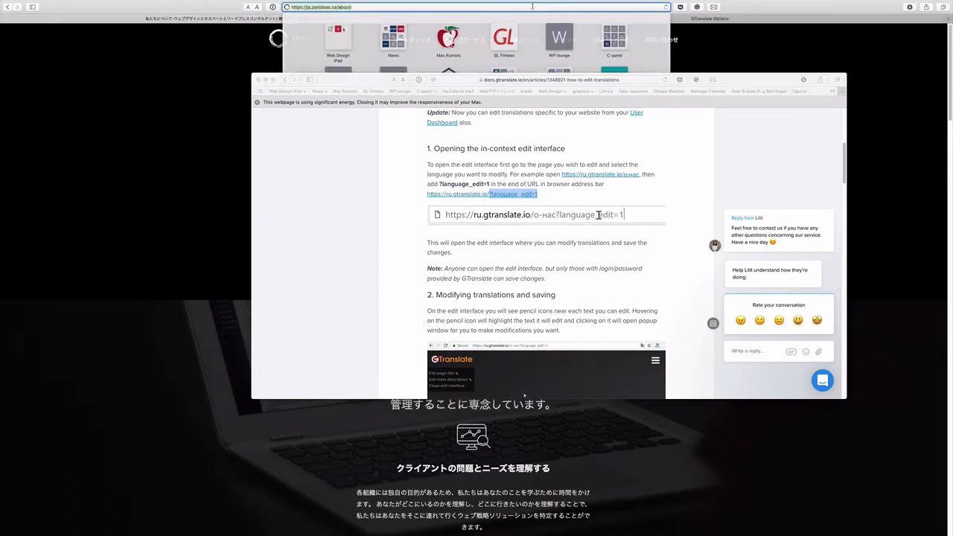
pyautogui.write('?language_edit=1')
pyautogui.press('Return')
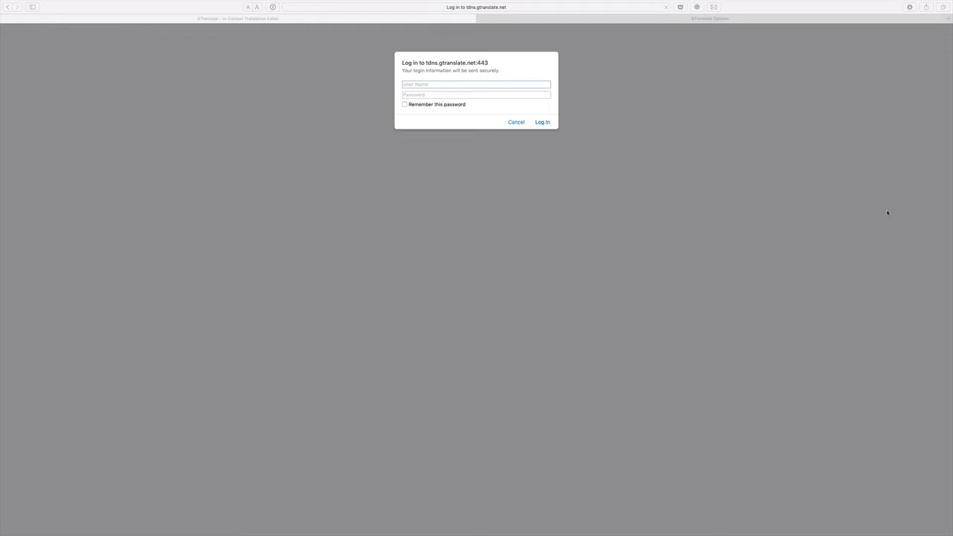
# - Log in to the translation editor, replace エージェンシー with 制作会社 in the first About paragraph's Japanese translation and save it
pyautogui.click(541, 122)
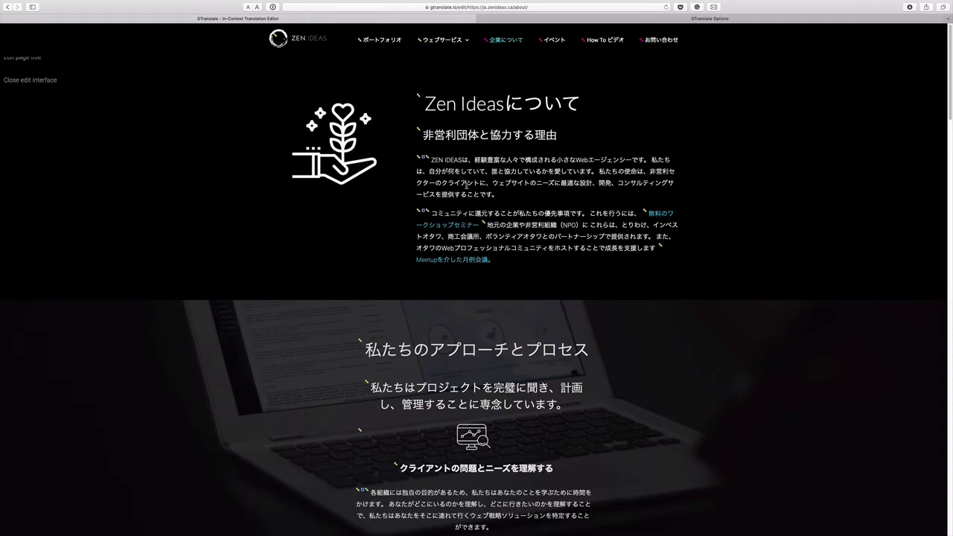
pyautogui.click(421, 159)
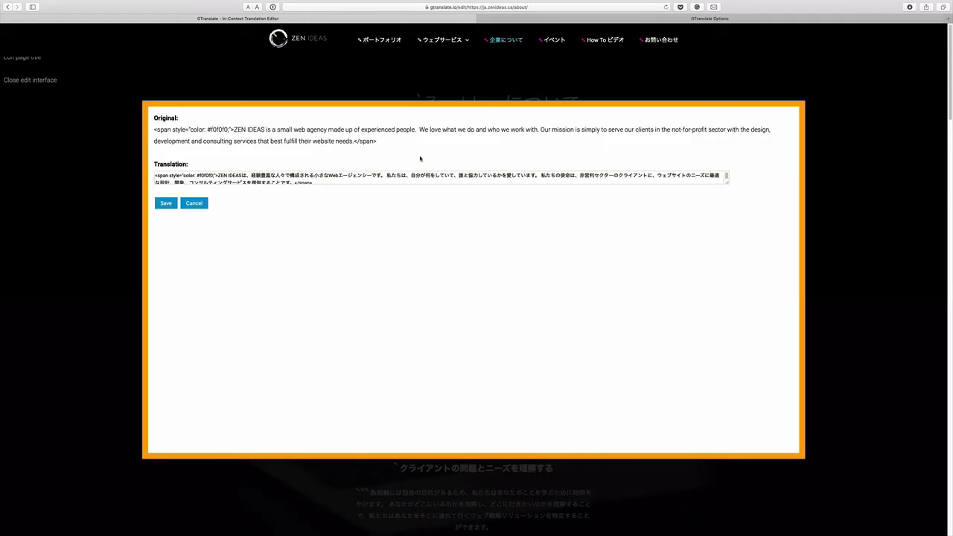
pyautogui.moveTo(726, 180); pyautogui.dragTo(726, 227)
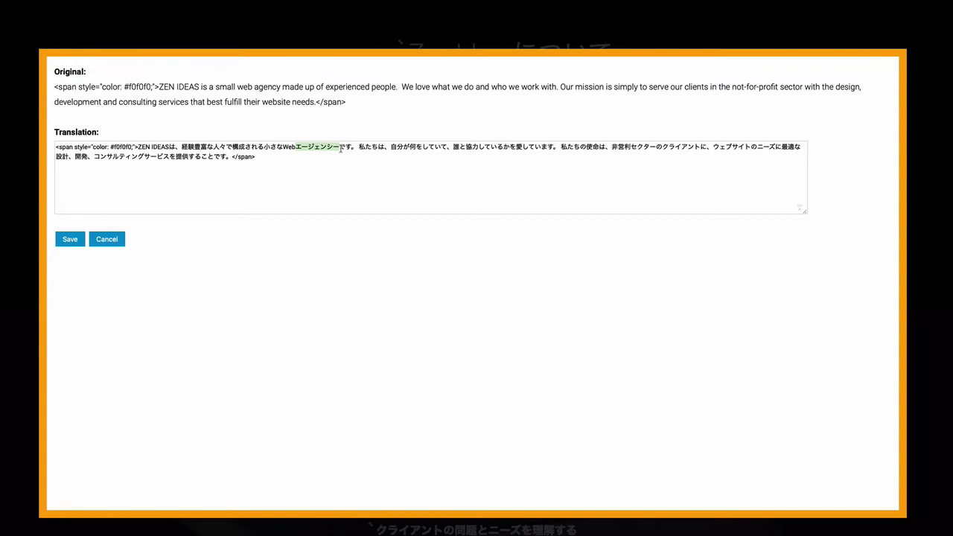
pyautogui.press('BackSpace')
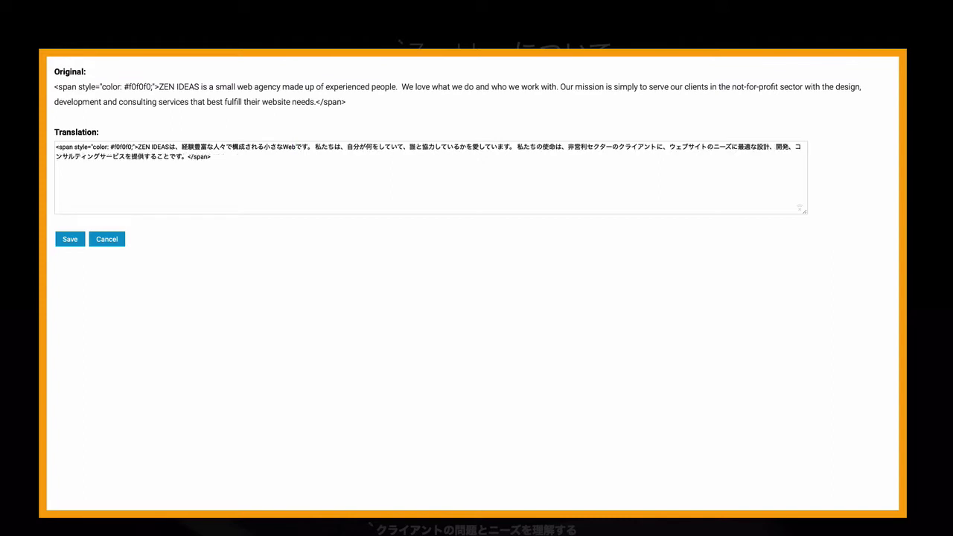
pyautogui.write('seisakukai')
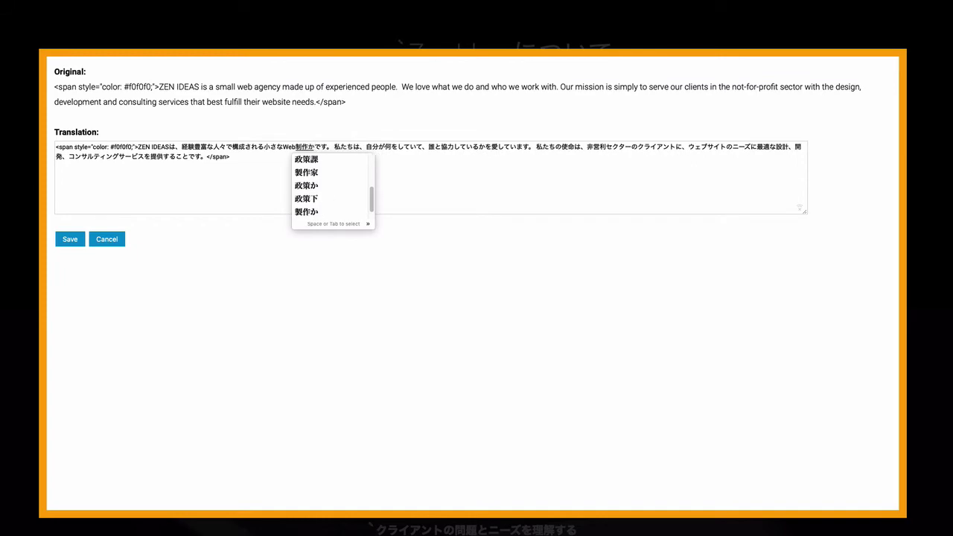
pyautogui.write('sha')
pyautogui.press('Return')
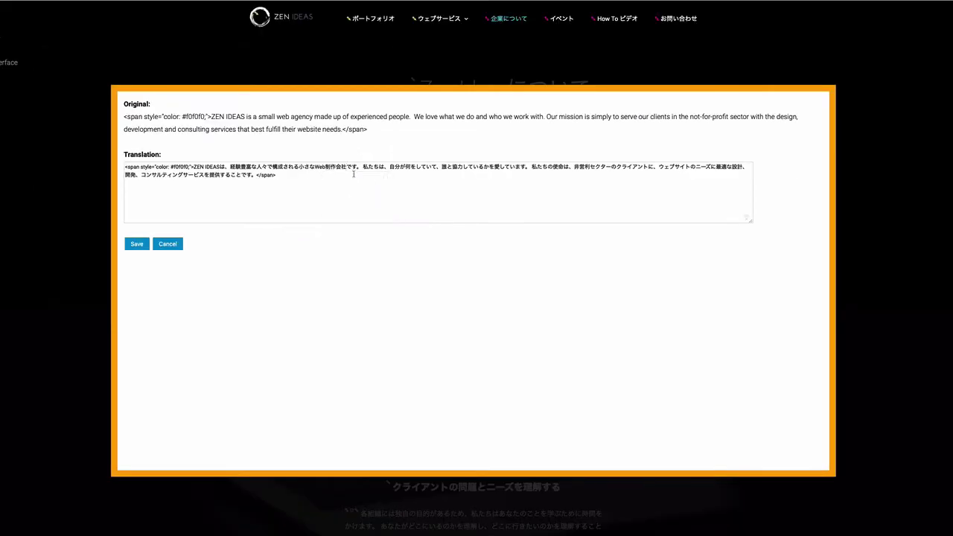
pyautogui.click(137, 246)
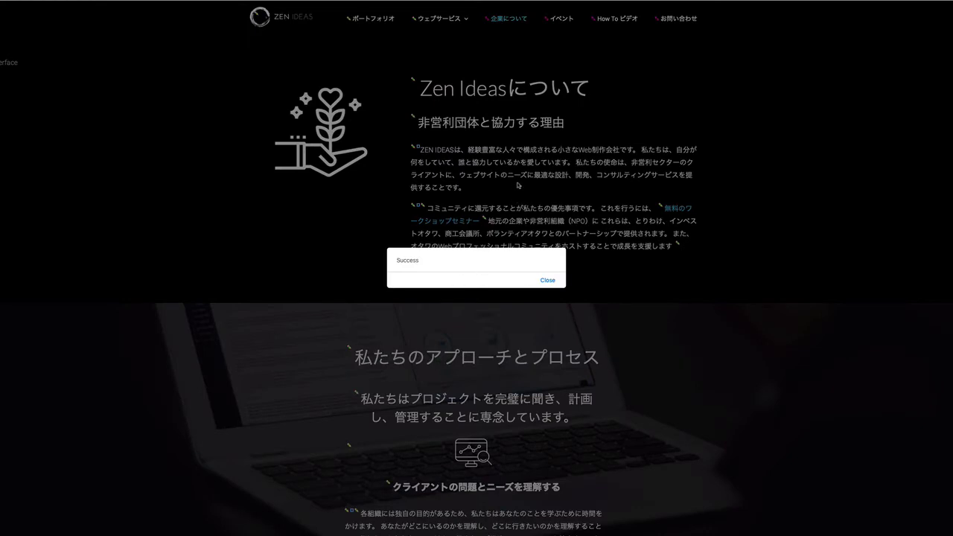
pyautogui.click(519, 186)
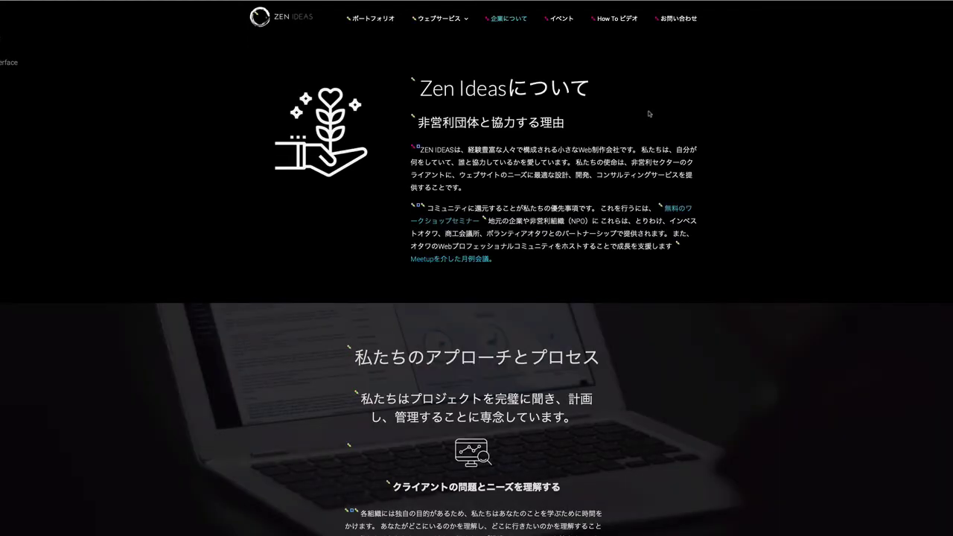
# - Change the Japanese translation of the Portfolio menu item to 作品事例 and save it
pyautogui.doubleClick(348, 21)
pyautogui.click(362, 23)
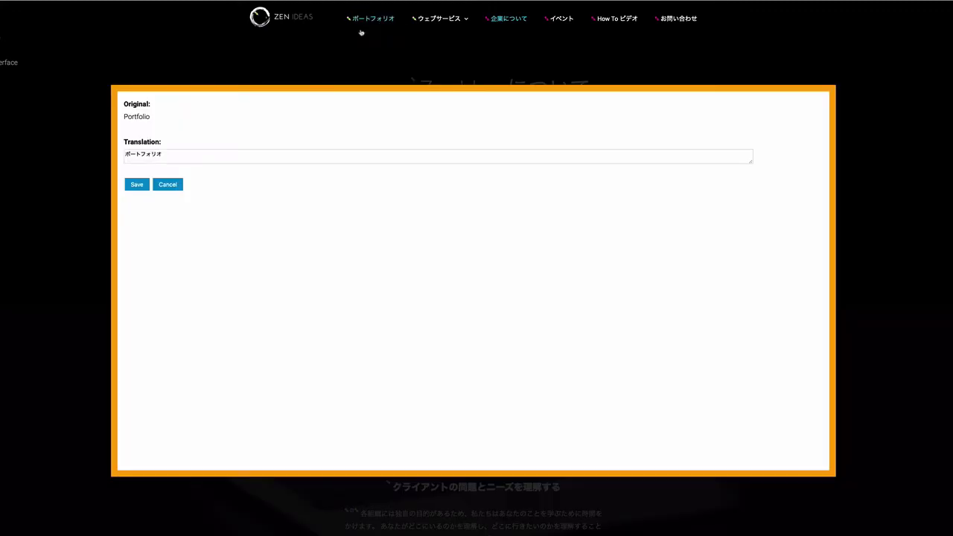
pyautogui.doubleClick(139, 153)
pyautogui.write('作品')
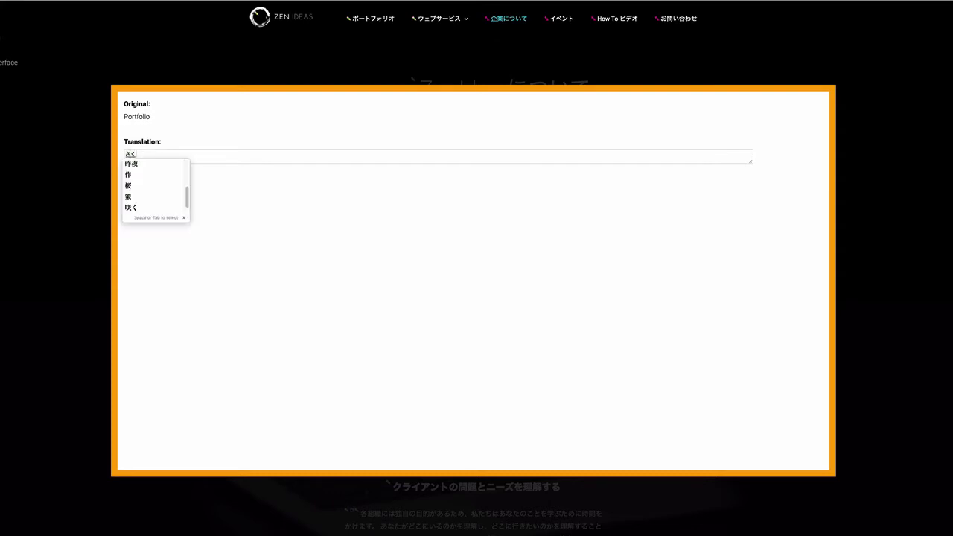
pyautogui.write('事例')
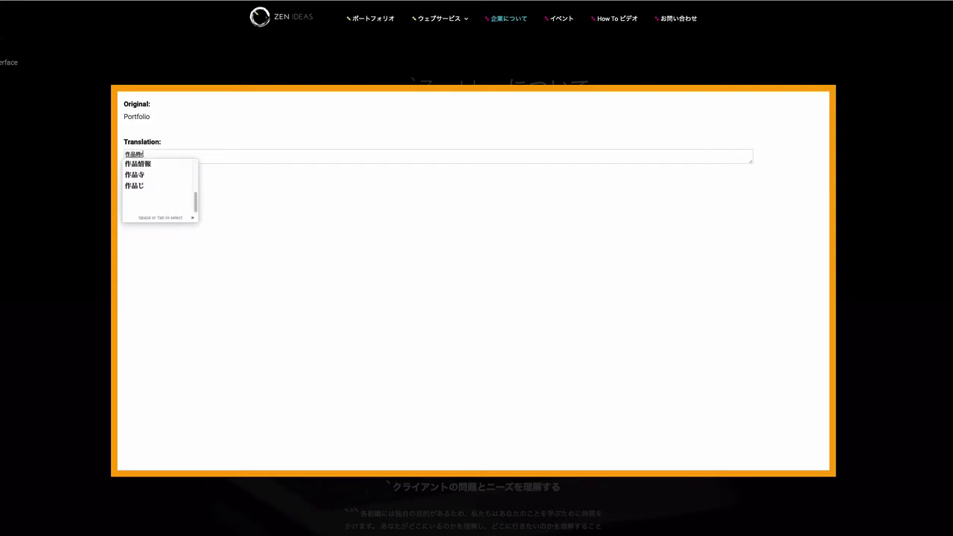
pyautogui.press('Return')
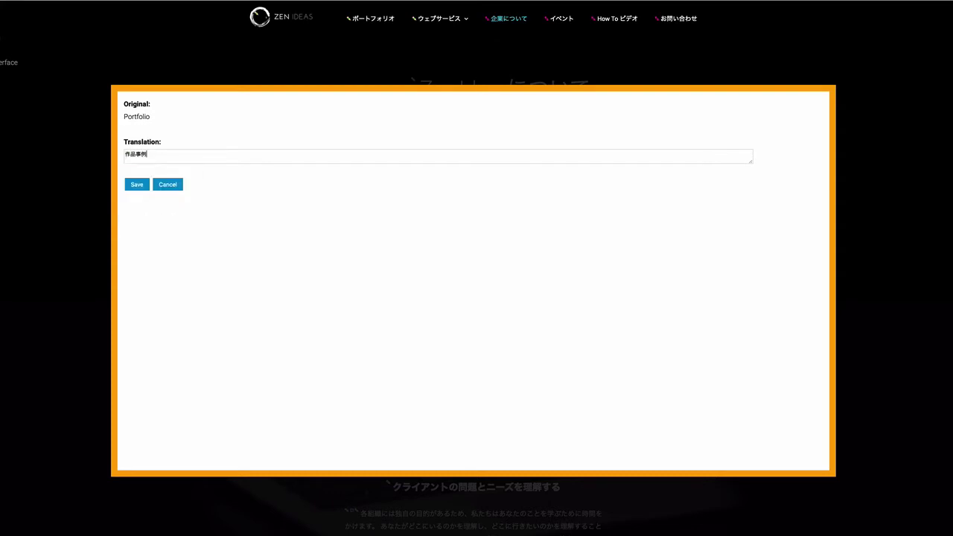
pyautogui.click(137, 184)
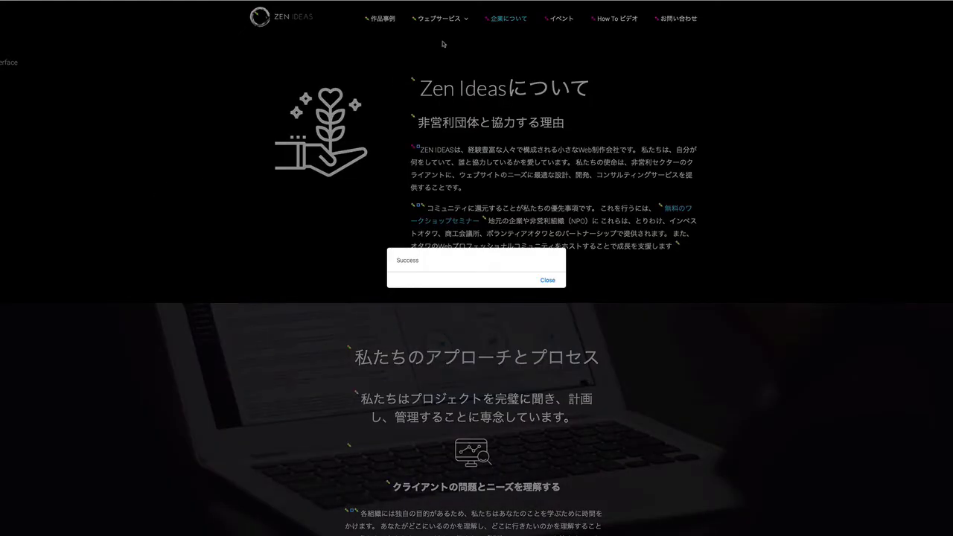
pyautogui.click(548, 282)
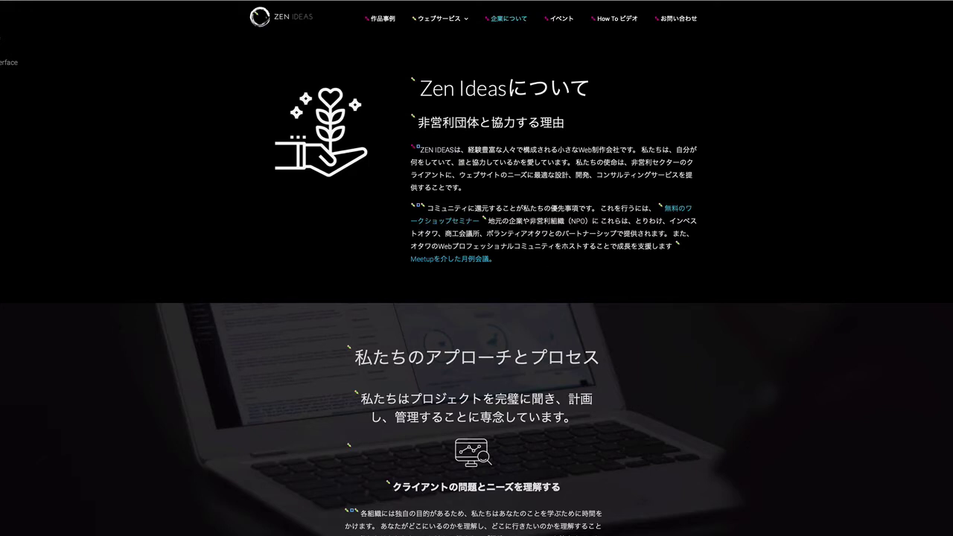
pyautogui.click(728, 2)
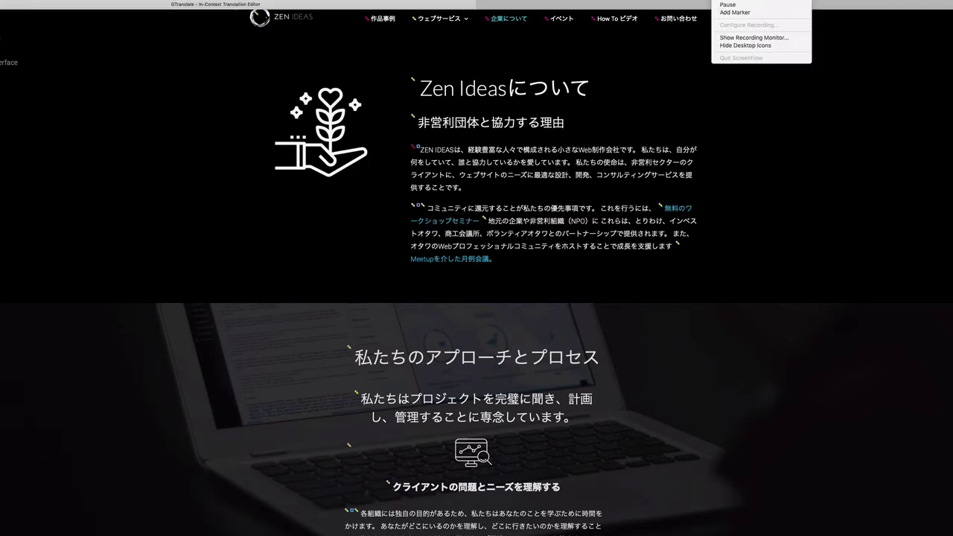
pyautogui.click(727, 4)
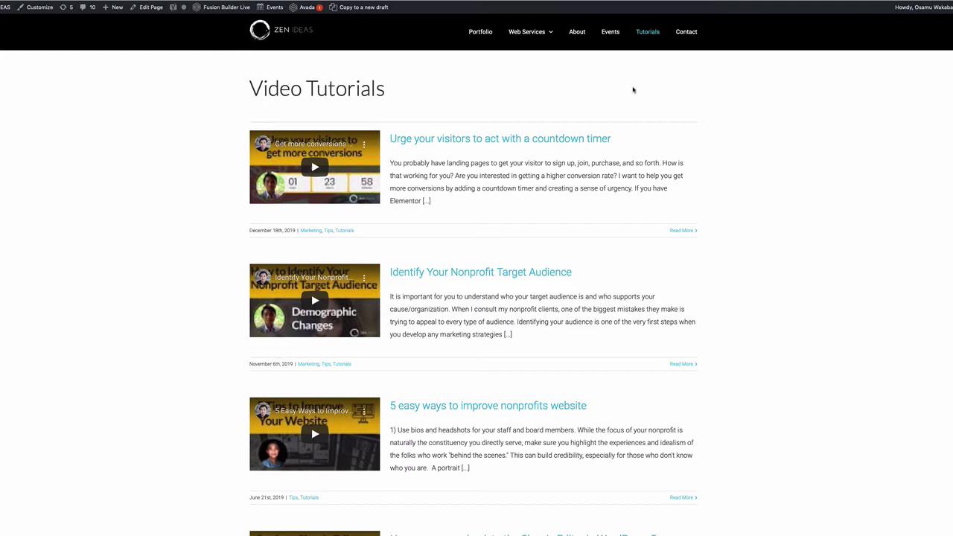
# - Open the Japanese version of the Video Tutorials page and review its translated menu and posts
pyautogui.press('super+l')
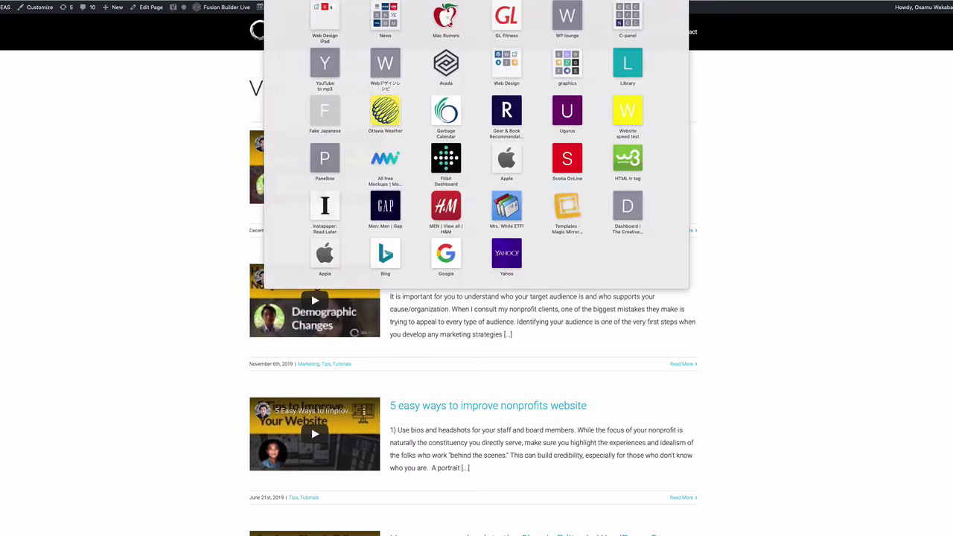
pyautogui.click(789, 178)
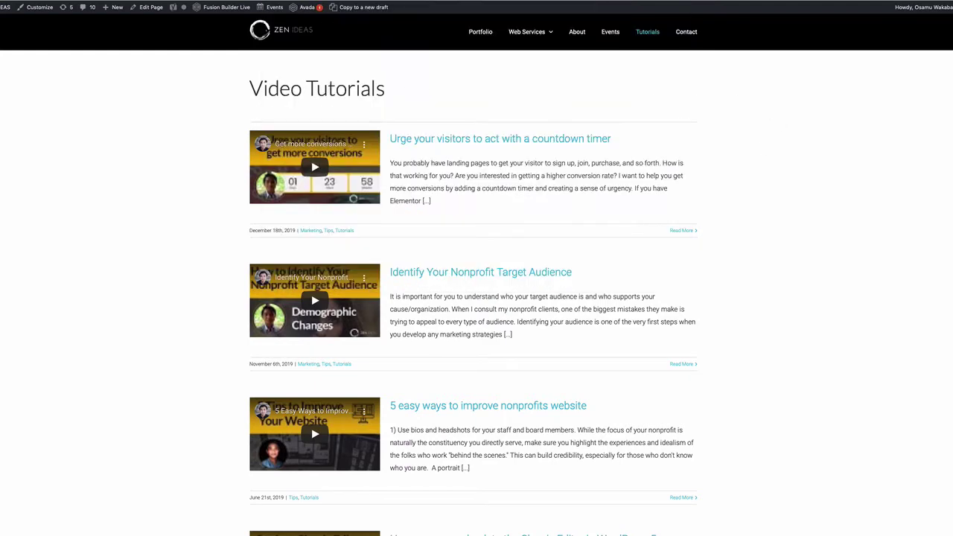
pyautogui.press('super+l')
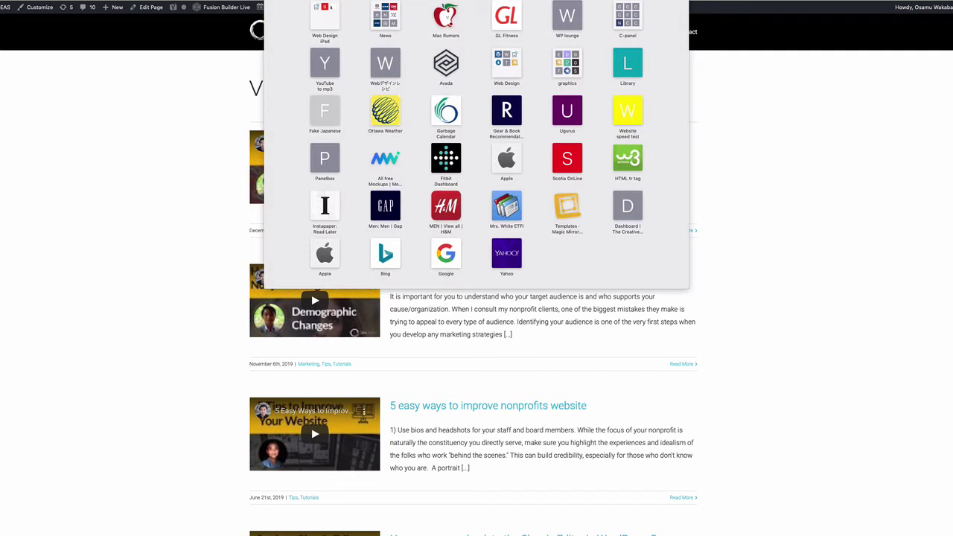
pyautogui.press('Escape')
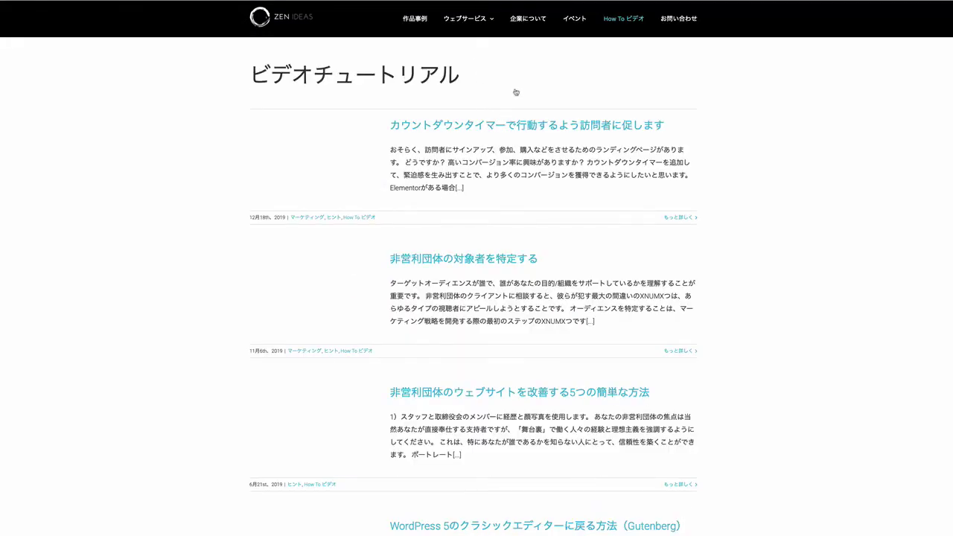
pyautogui.click(408, 21)
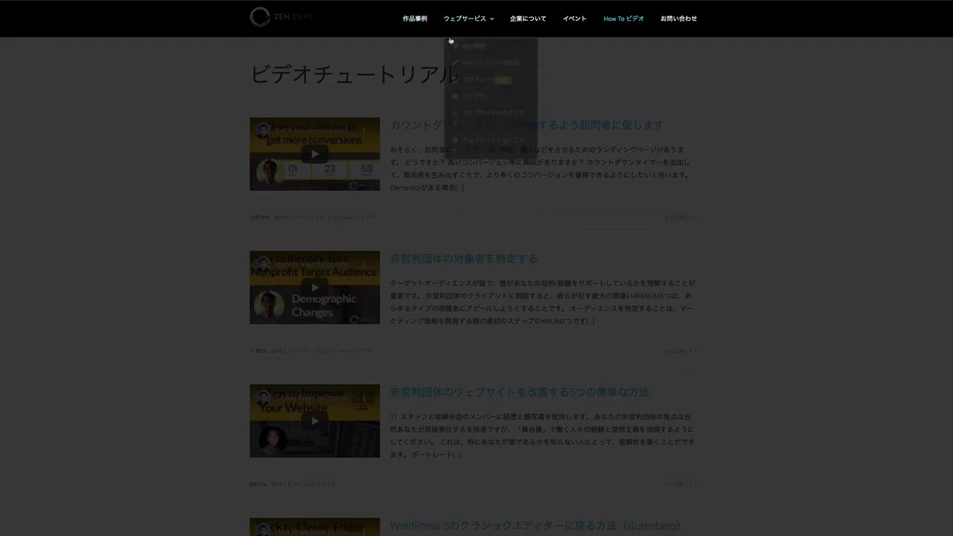
pyautogui.scroll(-2, 428, 252)
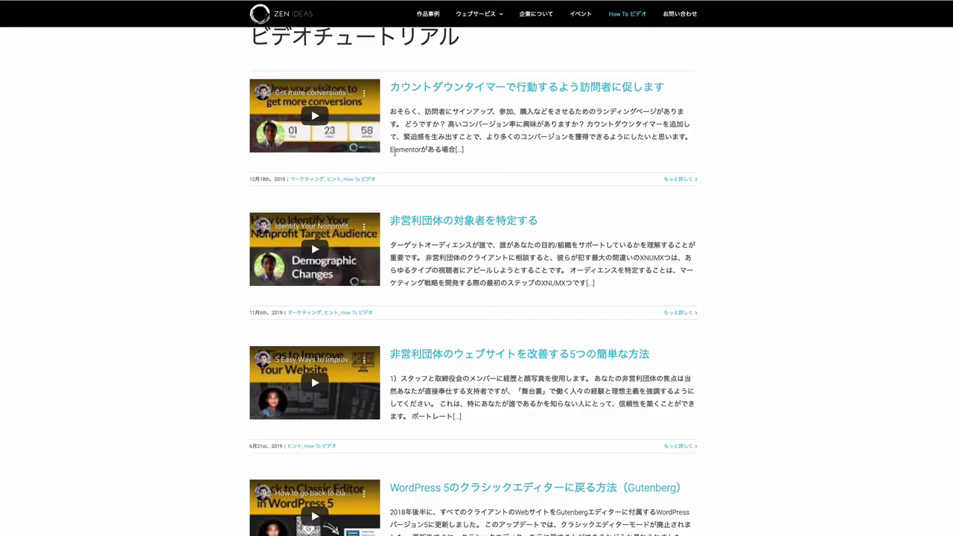
# - Open the Japanese tutorials page in the translation editor, replace "th" with 日 in the first post's date translation and save it
pyautogui.moveTo(664, 1)
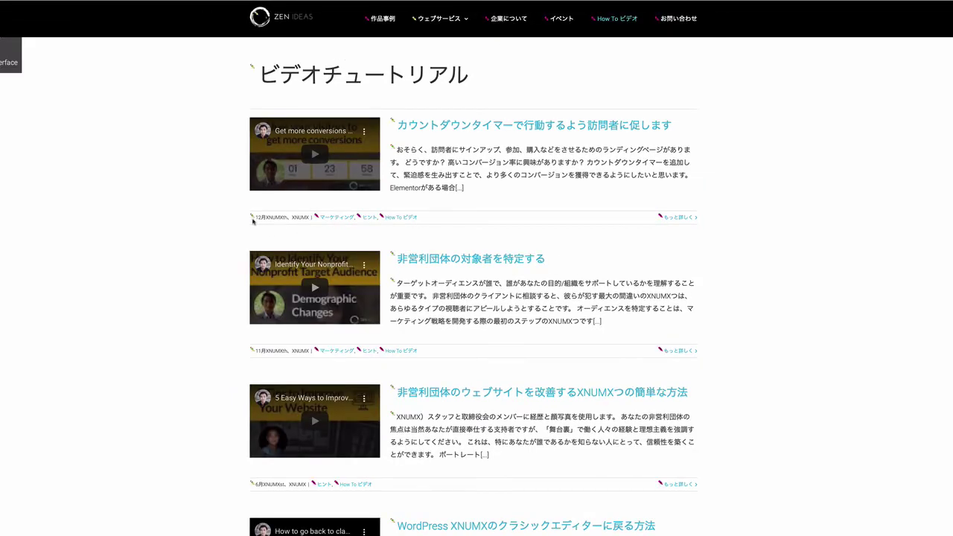
pyautogui.click(252, 218)
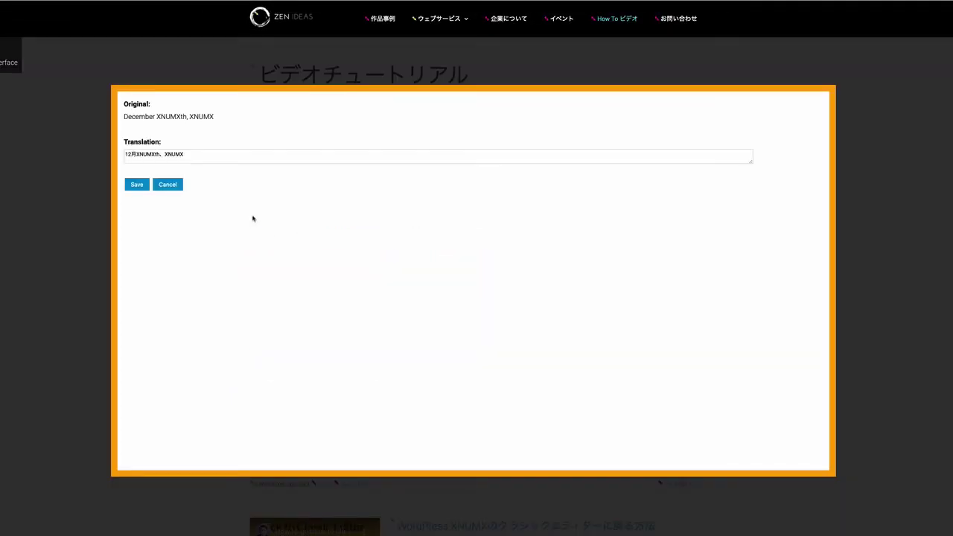
pyautogui.click(158, 159)
pyautogui.press('BackSpace')
pyautogui.press('BackSpace')
pyautogui.write('hi')
pyautogui.press('space')
pyautogui.press('Return')
pyautogui.click(143, 187)
# - Add 年 after the year placeholder at the end of the first post's date translation
pyautogui.moveTo(165, 154); pyautogui.dragTo(184, 154)
pyautogui.click(216, 154)
pyautogui.write('とし')
pyautogui.press('space')
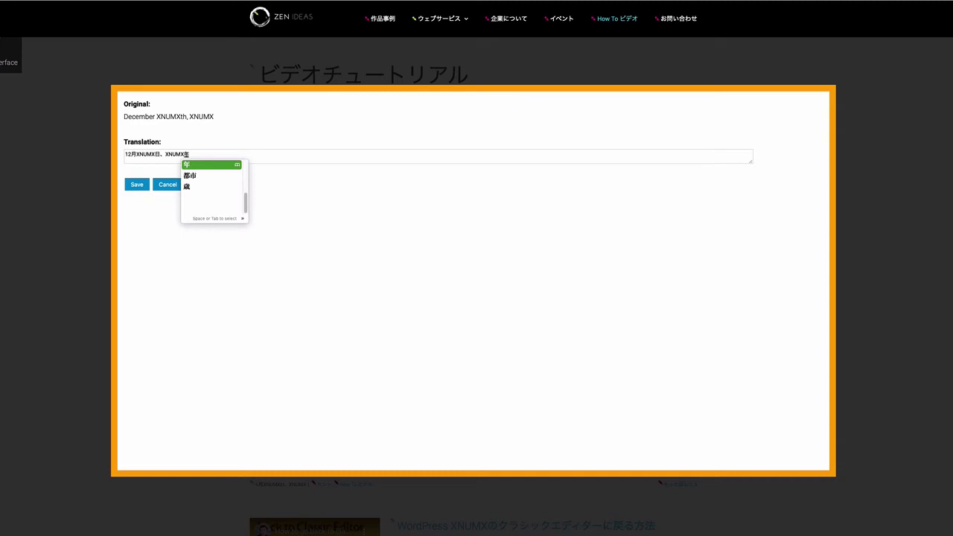
pyautogui.press('Return')
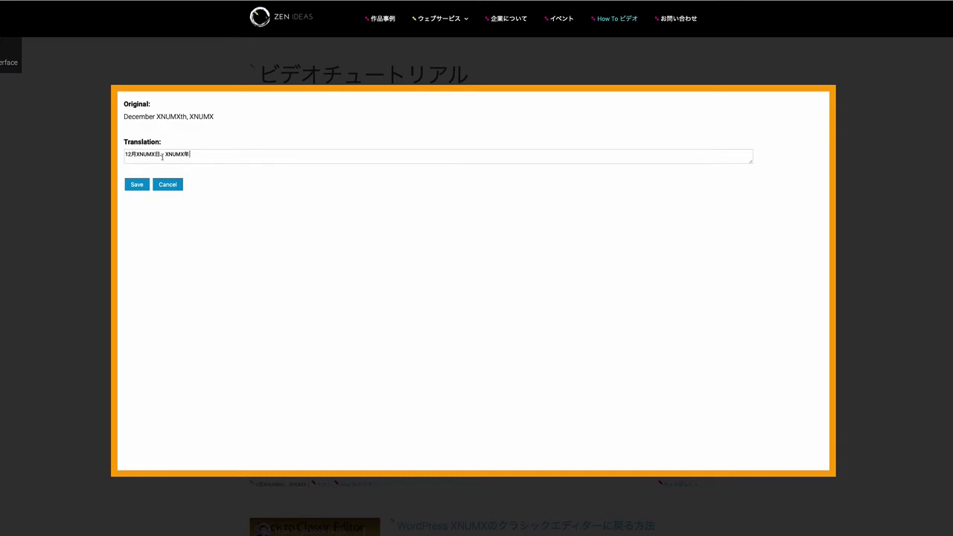
# - Remove the comma from the date translation, move XNUMX年 to the front so it reads XNUMX年12月XNUMX日, and save it
pyautogui.click(167, 156)
pyautogui.press('BackSpace')
pyautogui.moveTo(159, 154); pyautogui.dragTo(187, 154)
pyautogui.press('super+c')
pyautogui.press('BackSpace')
pyautogui.press('super+Up')
pyautogui.press('super+v')
pyautogui.click(140, 185)
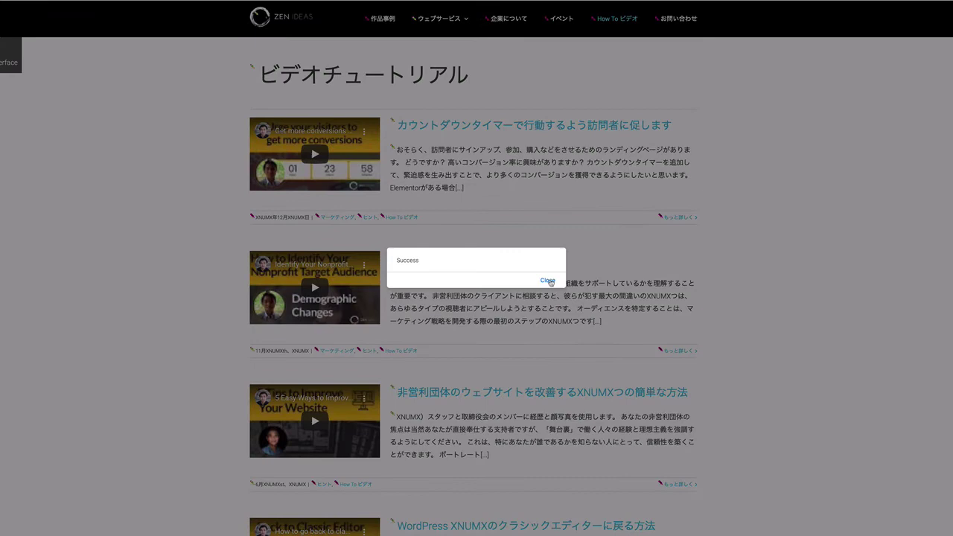
pyautogui.click(550, 281)
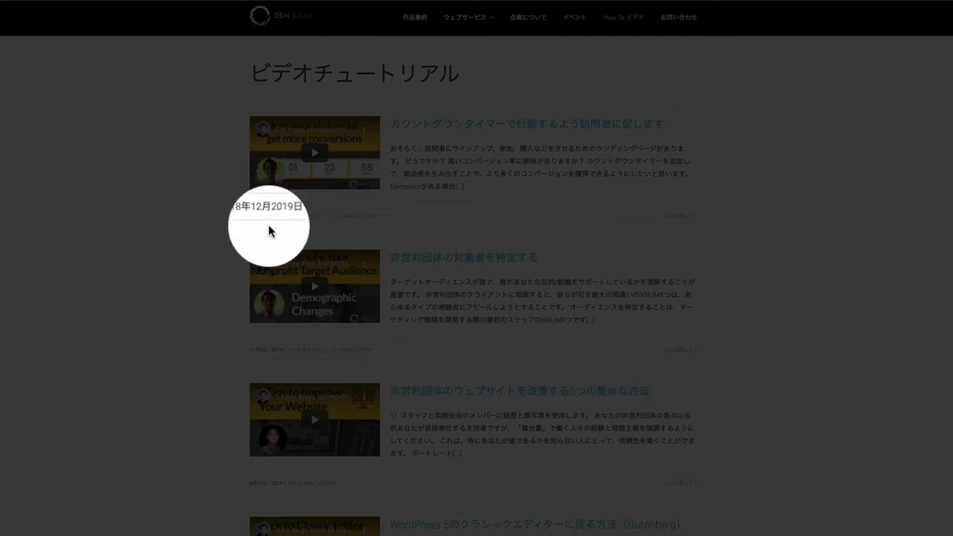
# - Examine how the post dates are translated on the live Japanese tutorials page
pyautogui.scroll(-2, 280, 230)
pyautogui.scroll(-1, 269, 223)
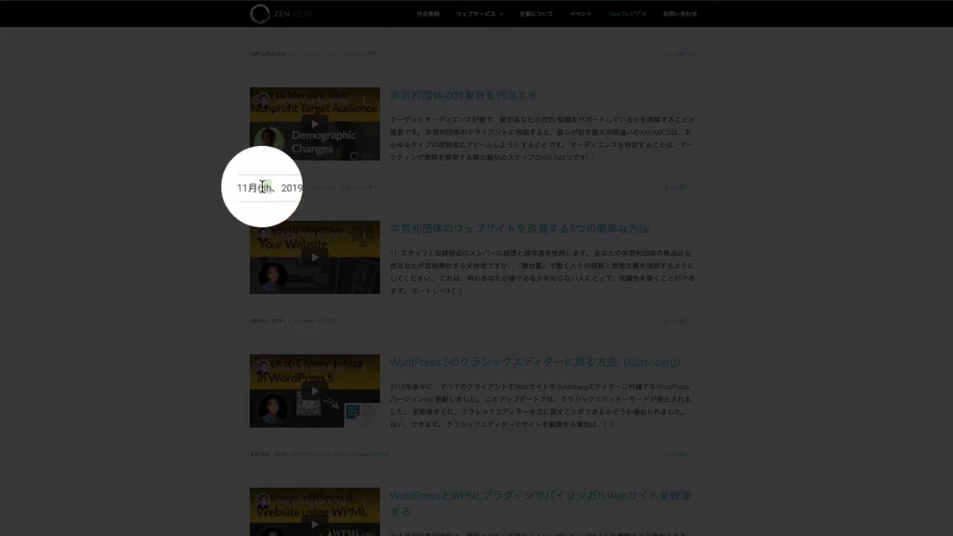
pyautogui.scroll(-2, 268, 276)
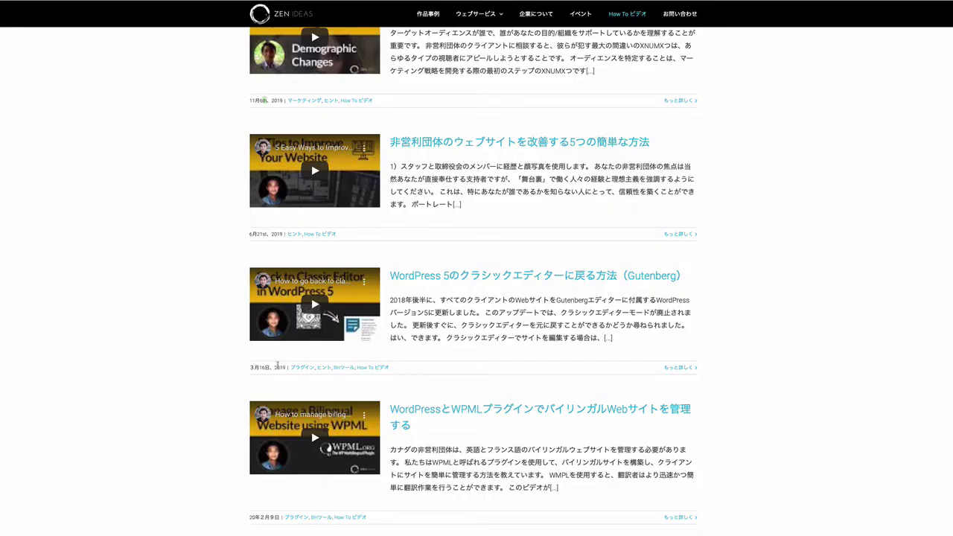
pyautogui.scroll(-1, 292, 379)
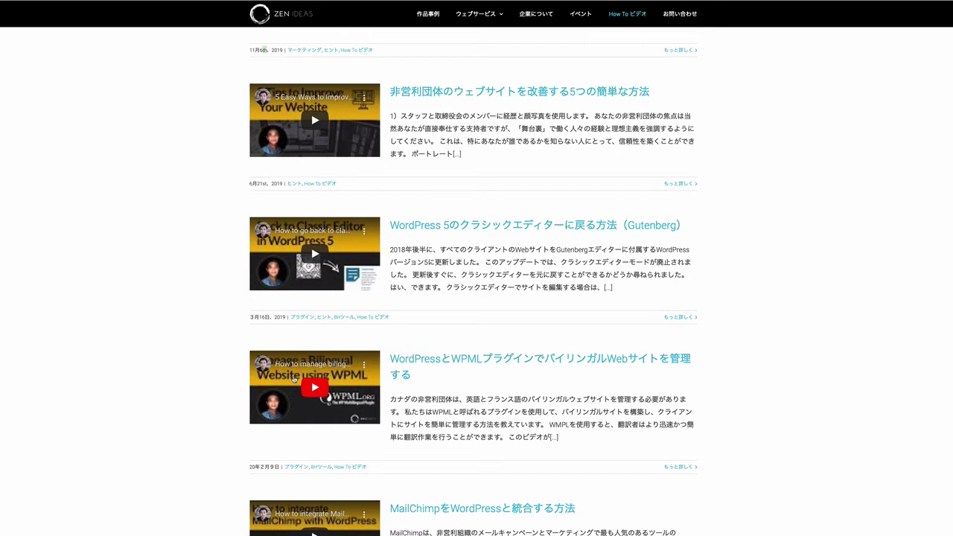
pyautogui.scroll(5, 294, 380)
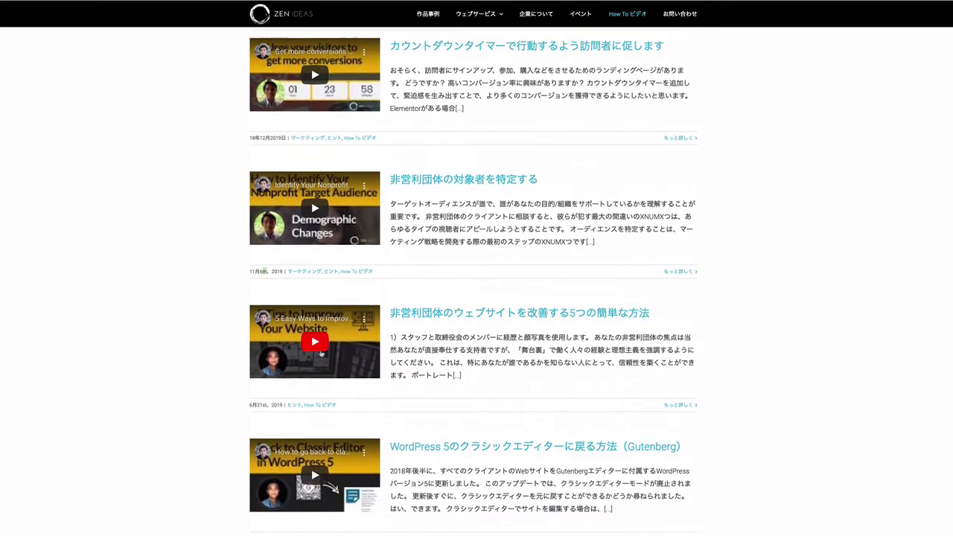
pyautogui.scroll(1, 322, 353)
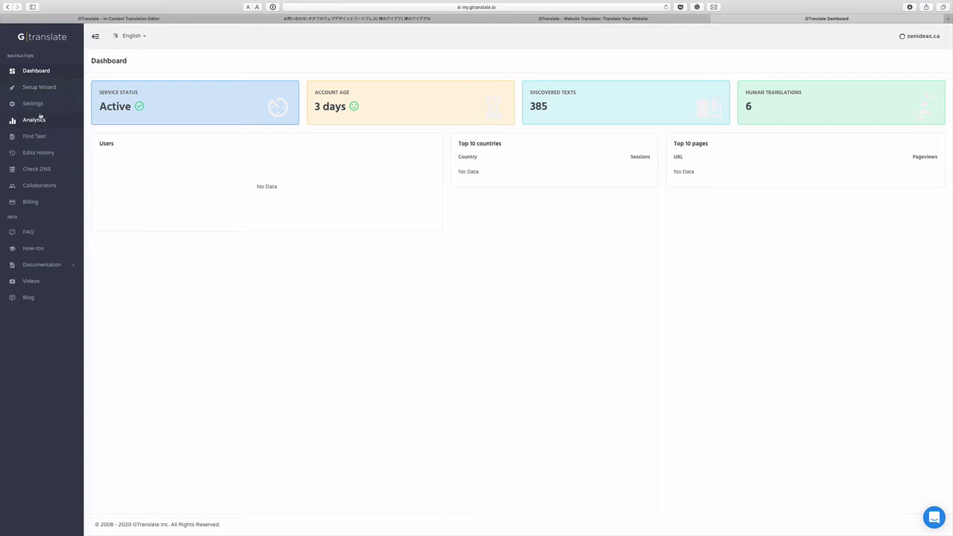
# - Try to revert the two most recent Japanese date translation edits in the edits history
pyautogui.click(36, 153)
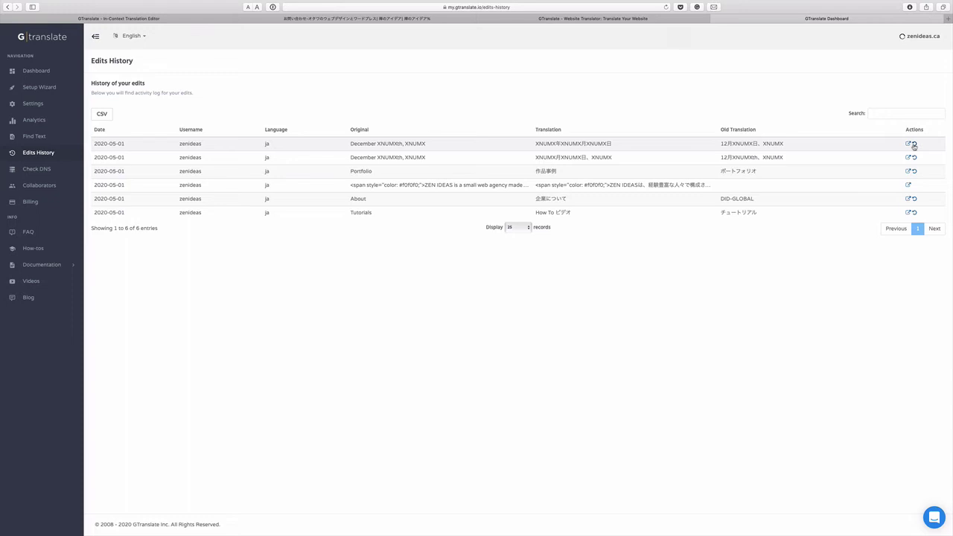
pyautogui.click(915, 145)
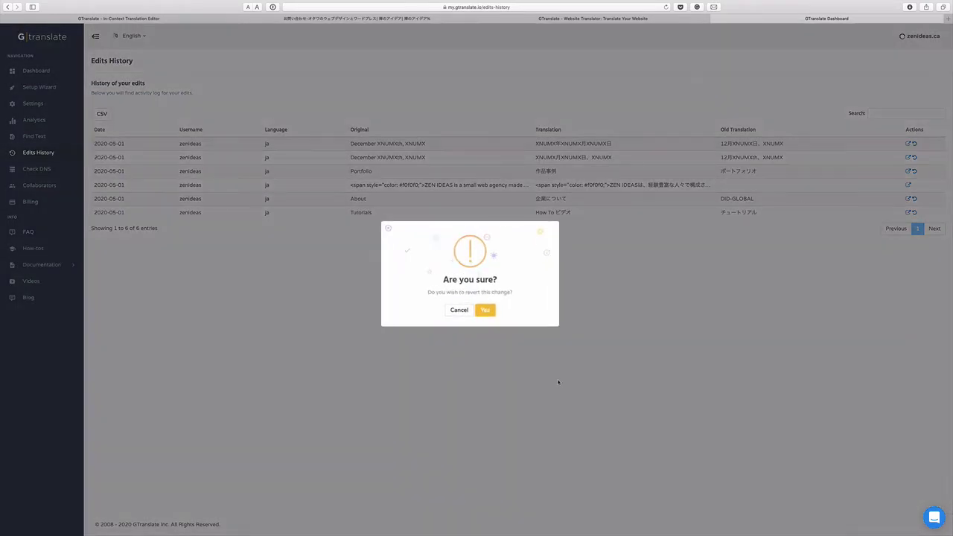
pyautogui.click(488, 312)
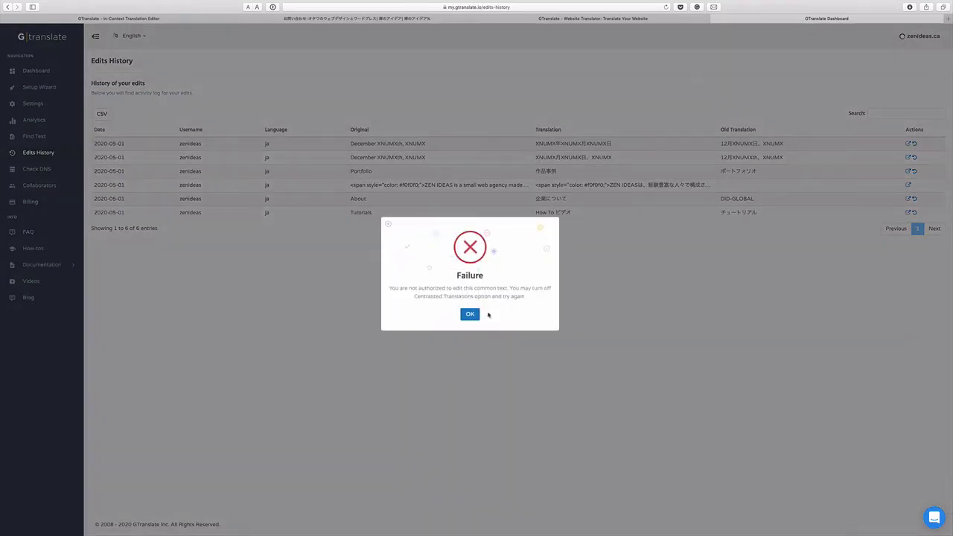
pyautogui.click(472, 314)
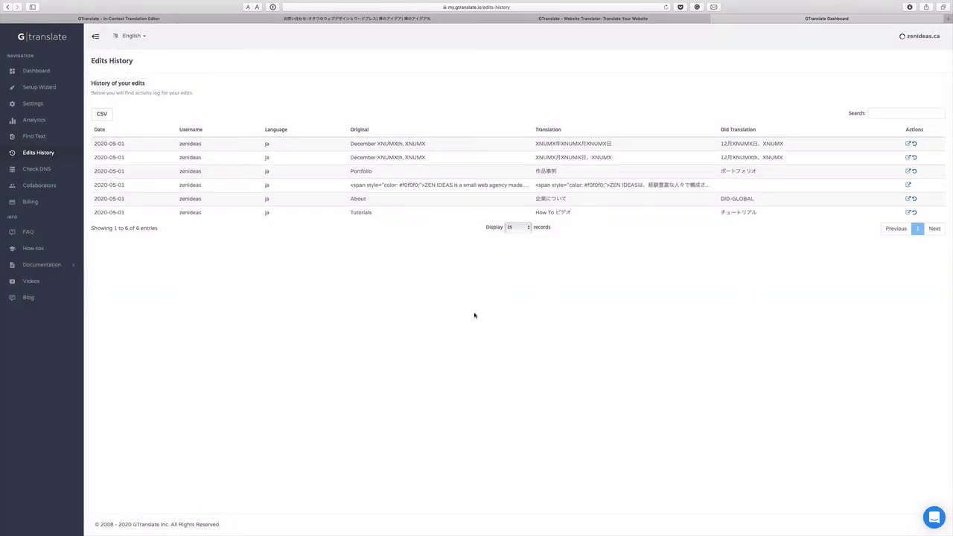
pyautogui.click(914, 157)
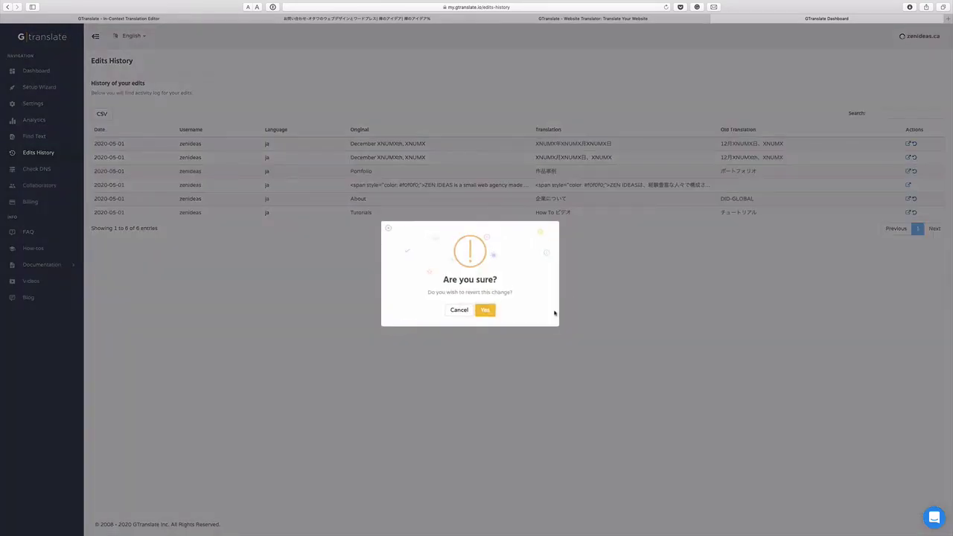
pyautogui.click(485, 311)
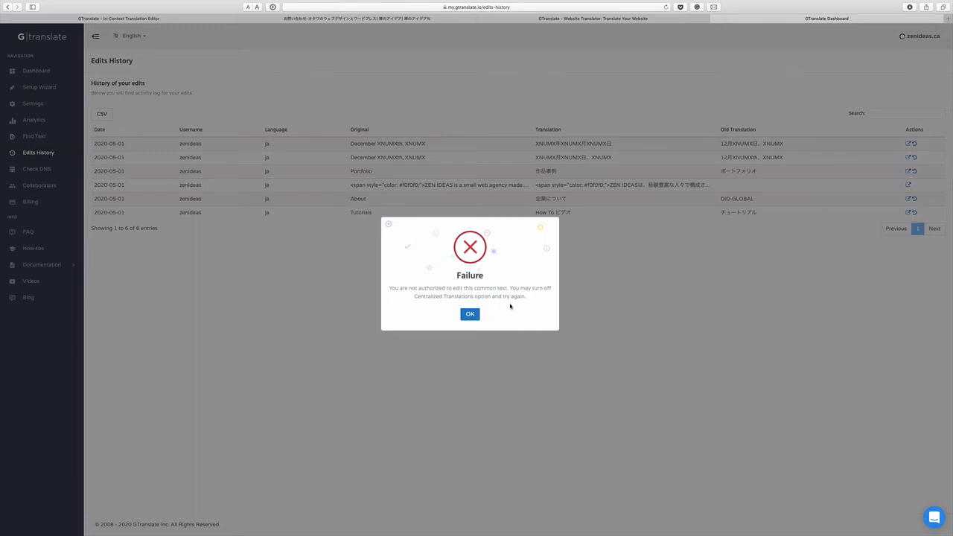
pyautogui.click(470, 315)
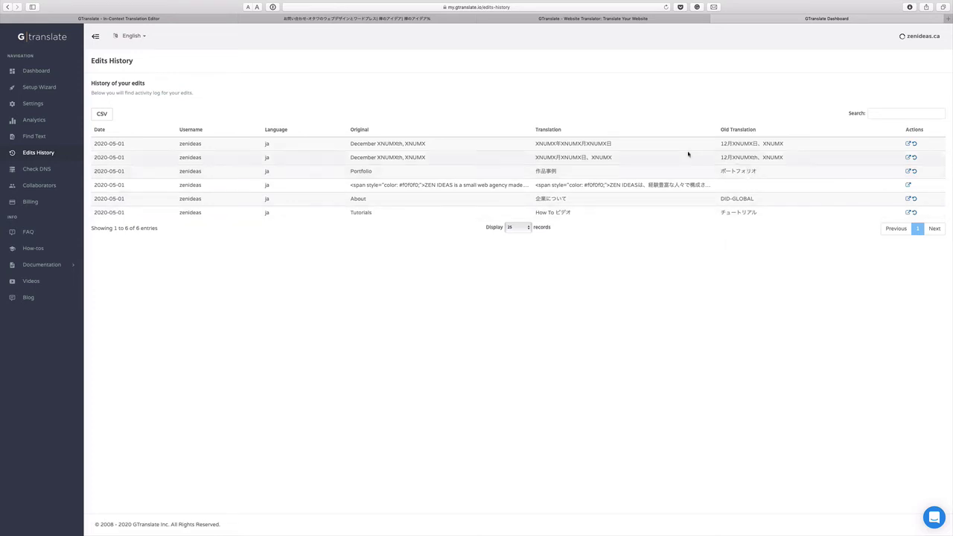
# - Read the explanation of Centralized Translations in the settings and turn off use of the centralized translation database
pyautogui.click(39, 106)
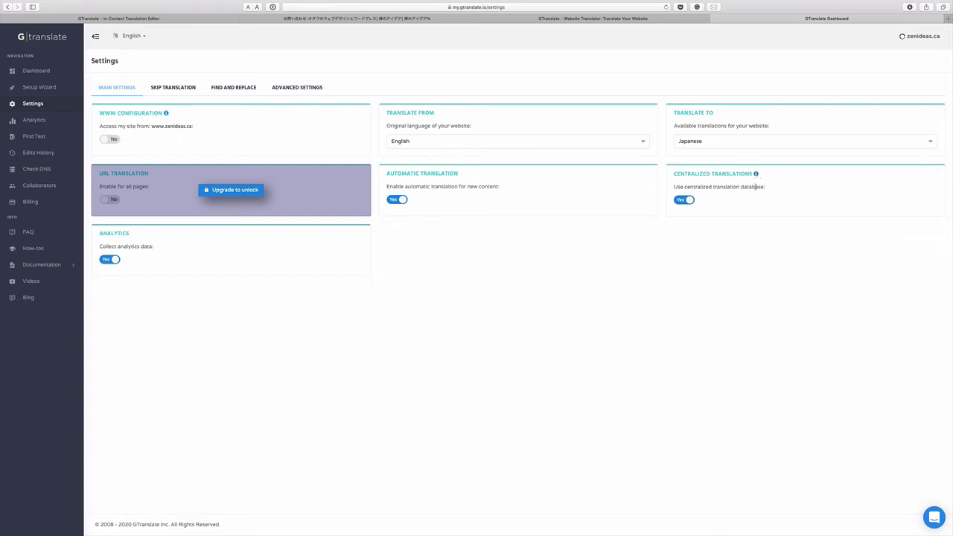
pyautogui.click(755, 174)
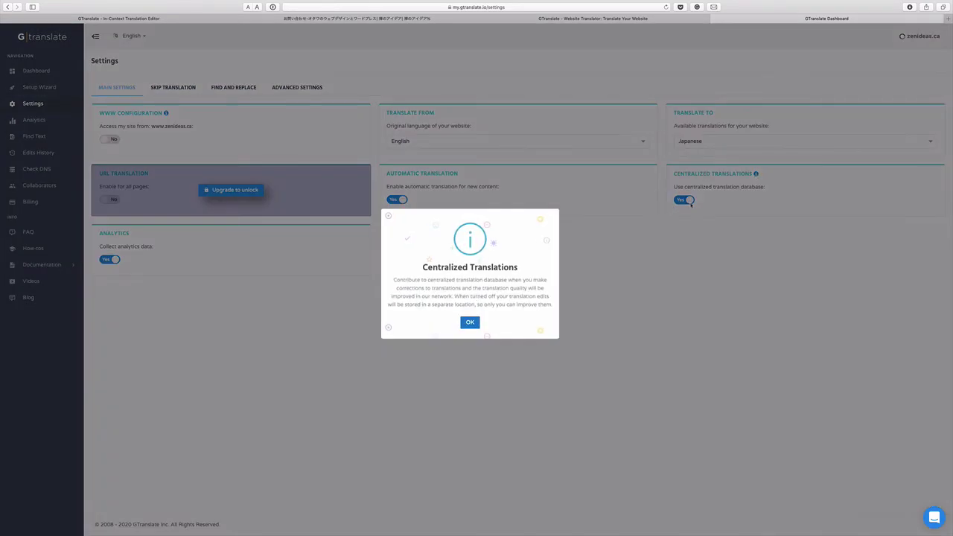
pyautogui.click(473, 325)
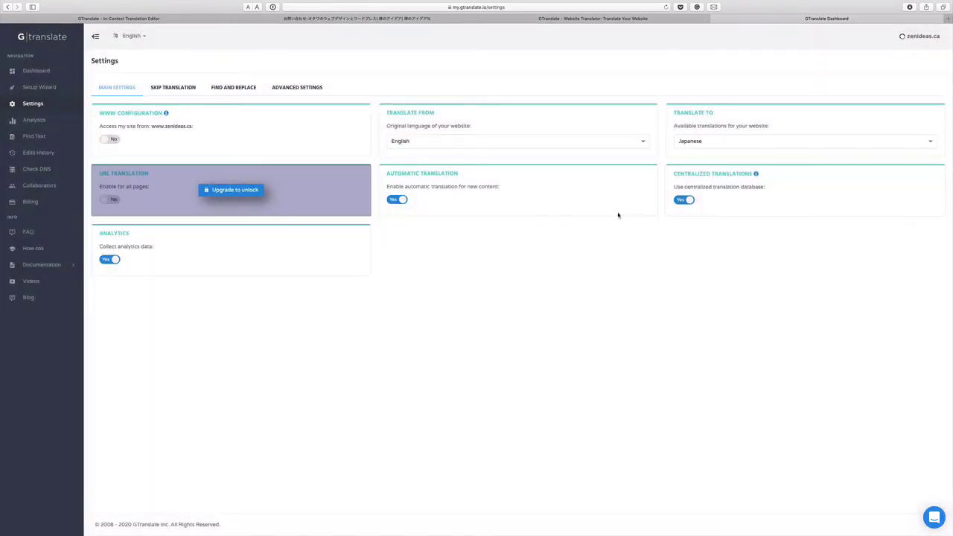
pyautogui.click(687, 199)
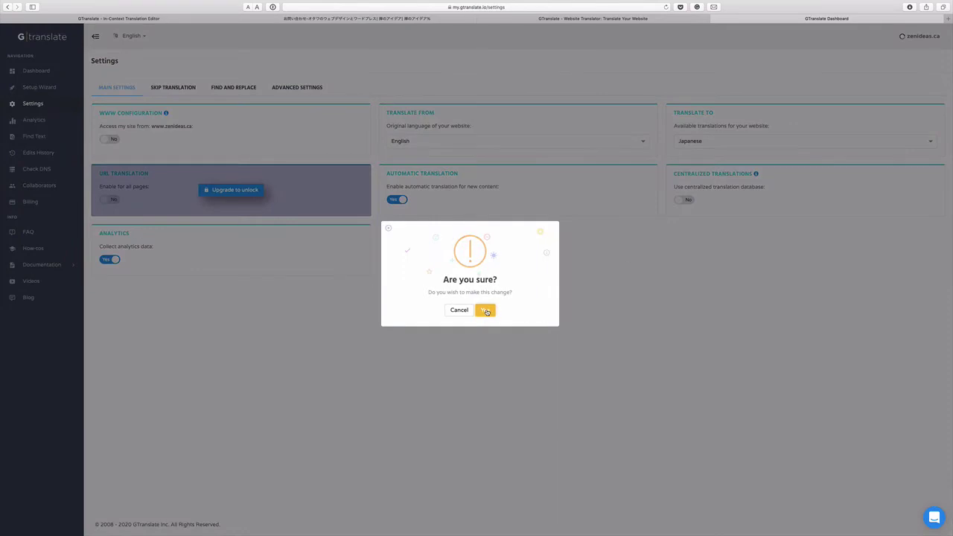
pyautogui.click(486, 311)
pyautogui.click(470, 310)
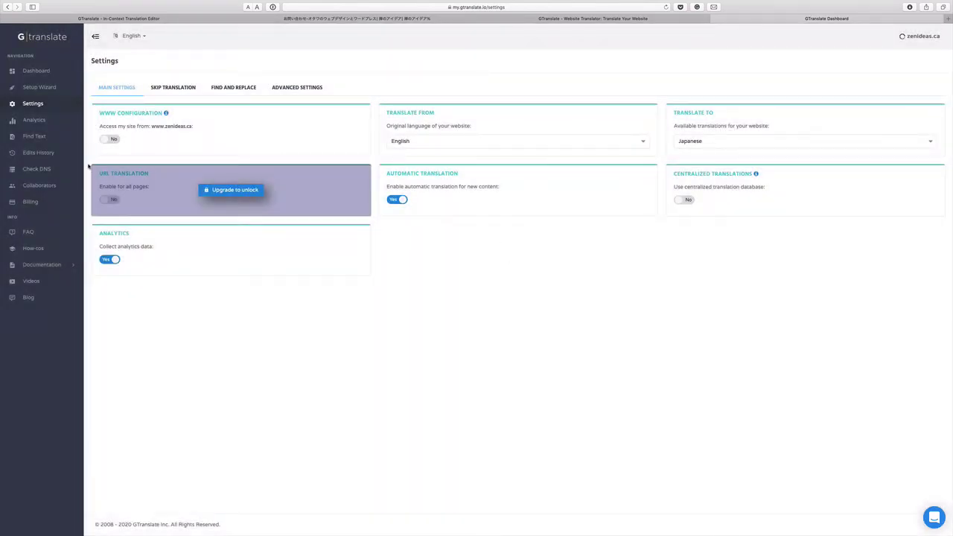
# - Revert both "December XNUMXth, XNUMX" translation edits in the edits history, confirming each reversal
pyautogui.click(39, 153)
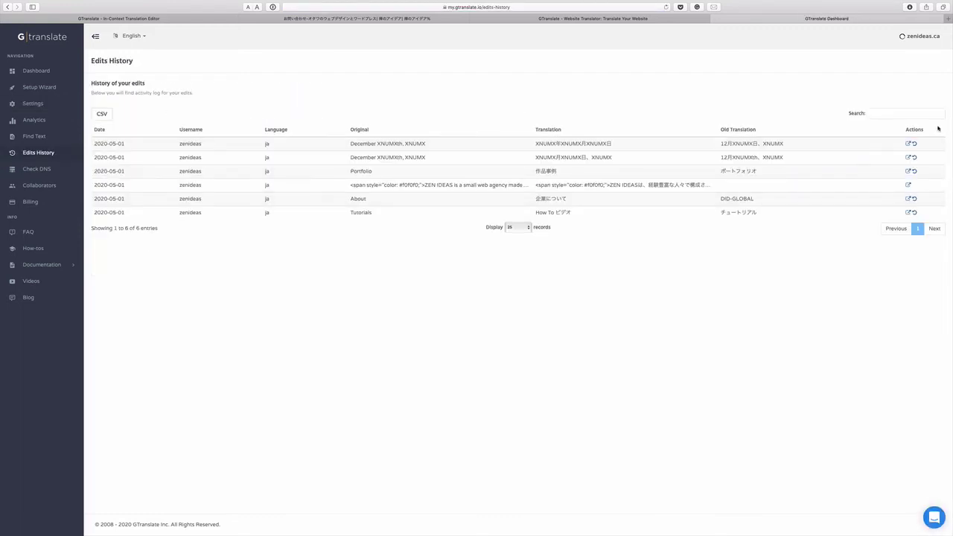
pyautogui.click(916, 144)
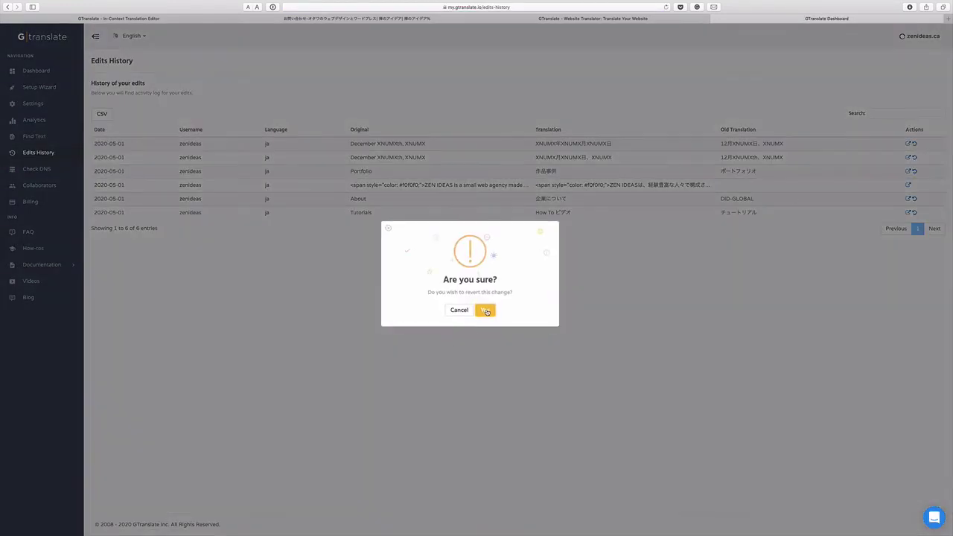
pyautogui.click(486, 311)
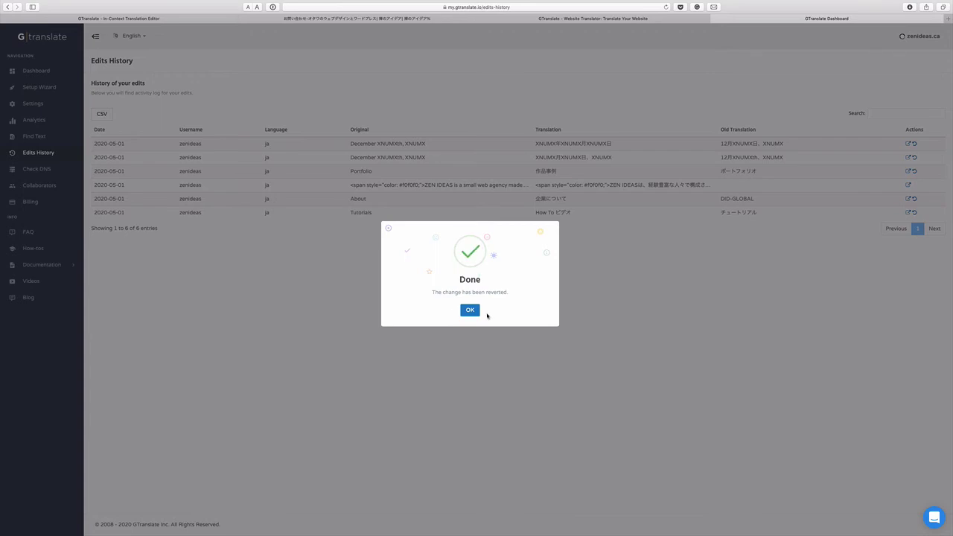
pyautogui.click(475, 314)
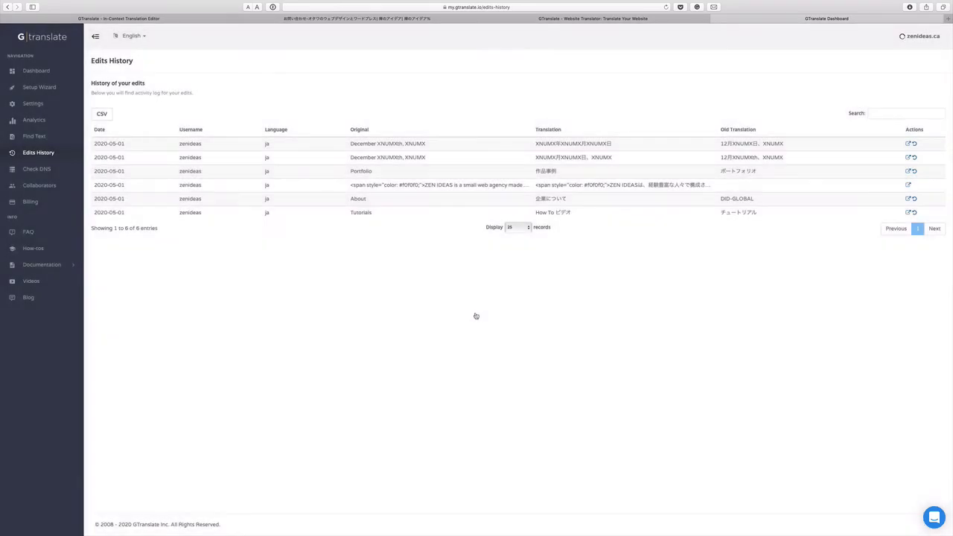
pyautogui.click(915, 159)
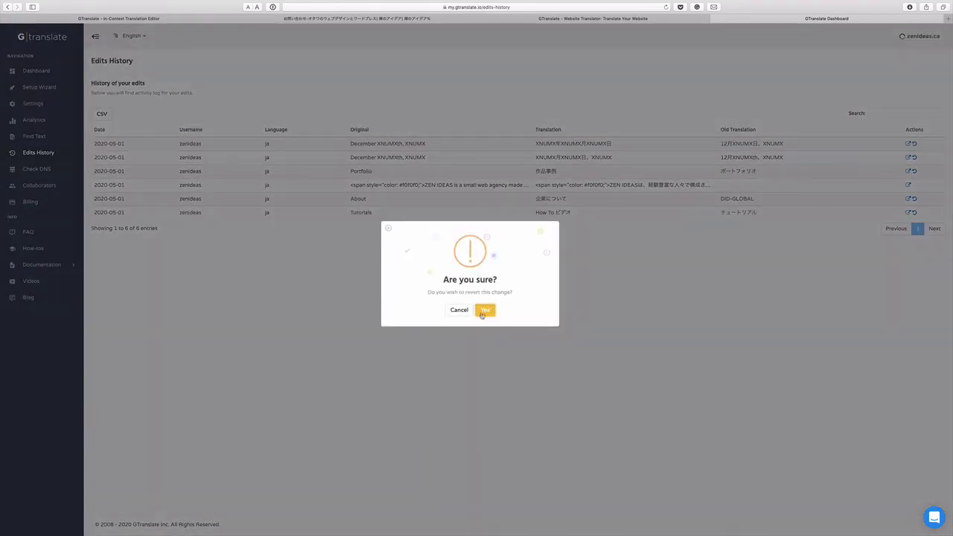
pyautogui.click(484, 311)
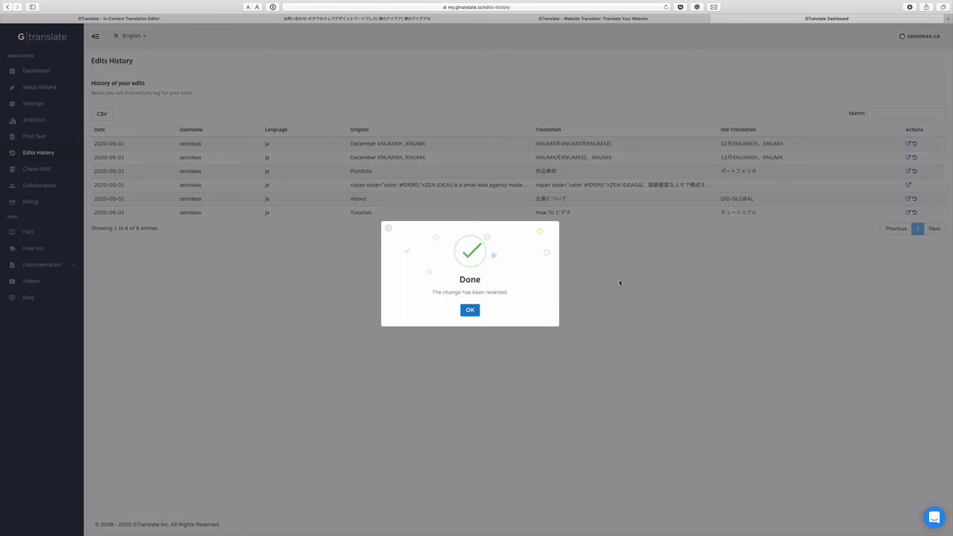
pyautogui.click(471, 313)
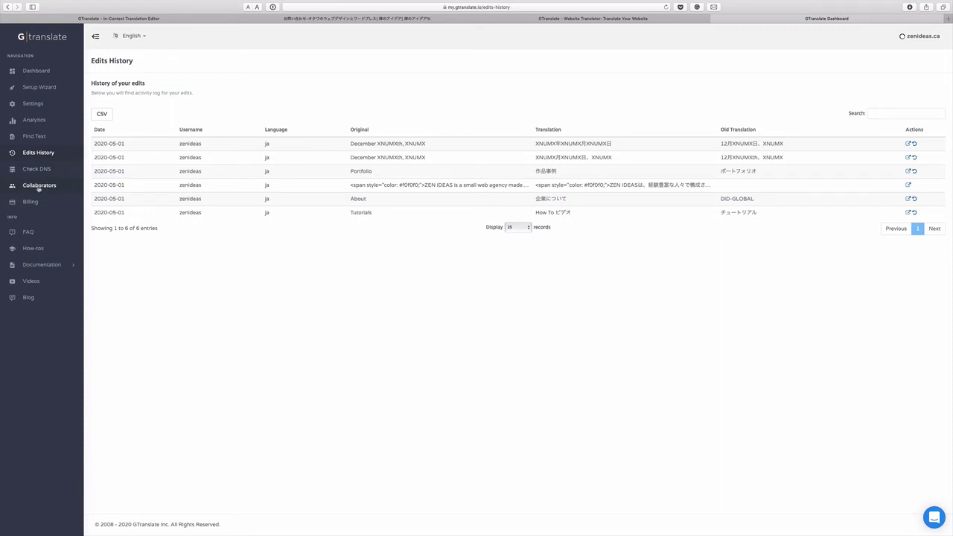
# - Review the collaborators list and the form for adding a collaborator, and close the form without saving
pyautogui.click(39, 187)
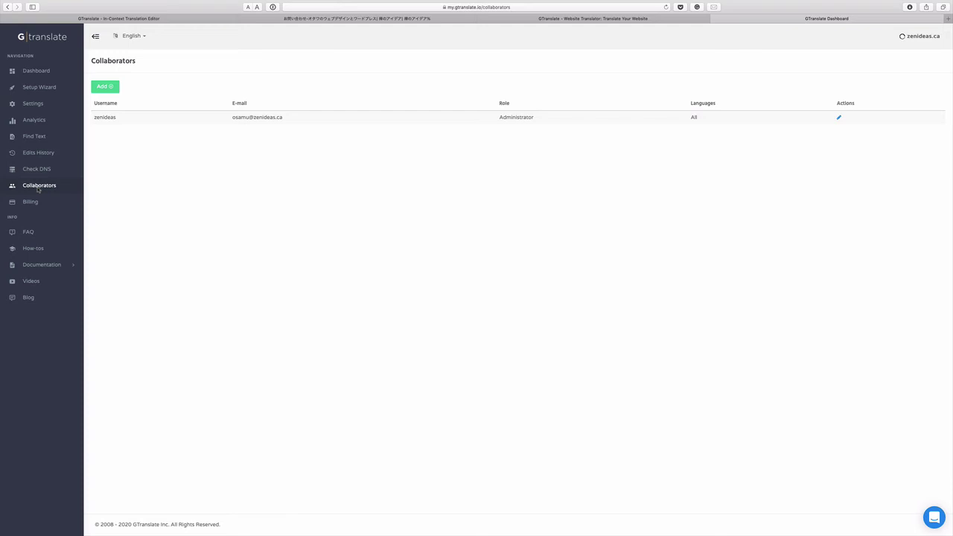
pyautogui.click(110, 90)
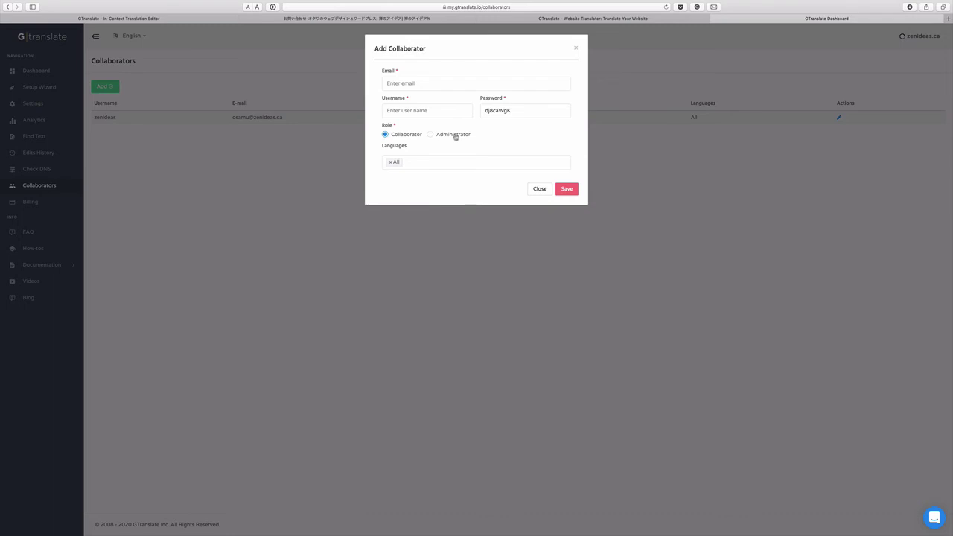
pyautogui.click(539, 189)
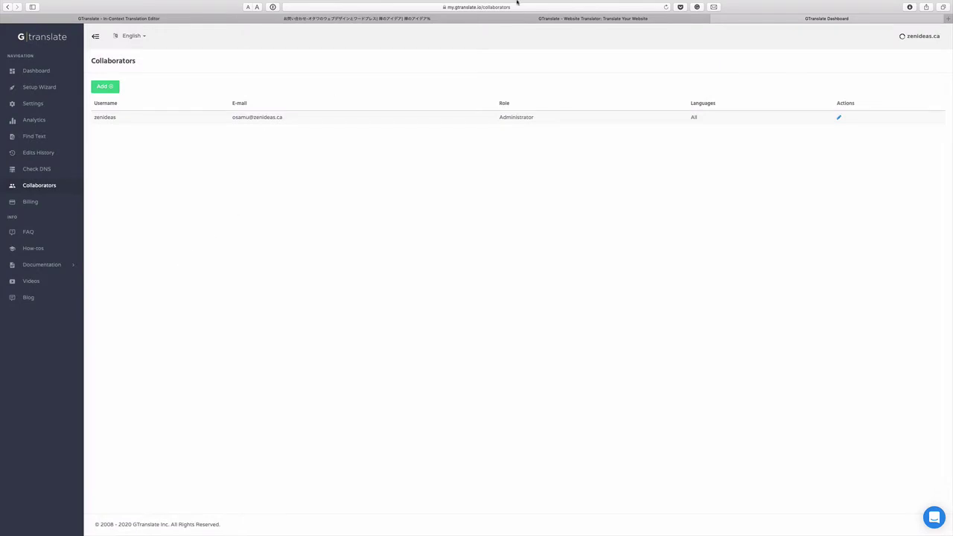
# - Open the GTranslate pricing table and compare the features of the plans, including what Bilingual means in the Custom plan
pyautogui.moveTo(521, 1)
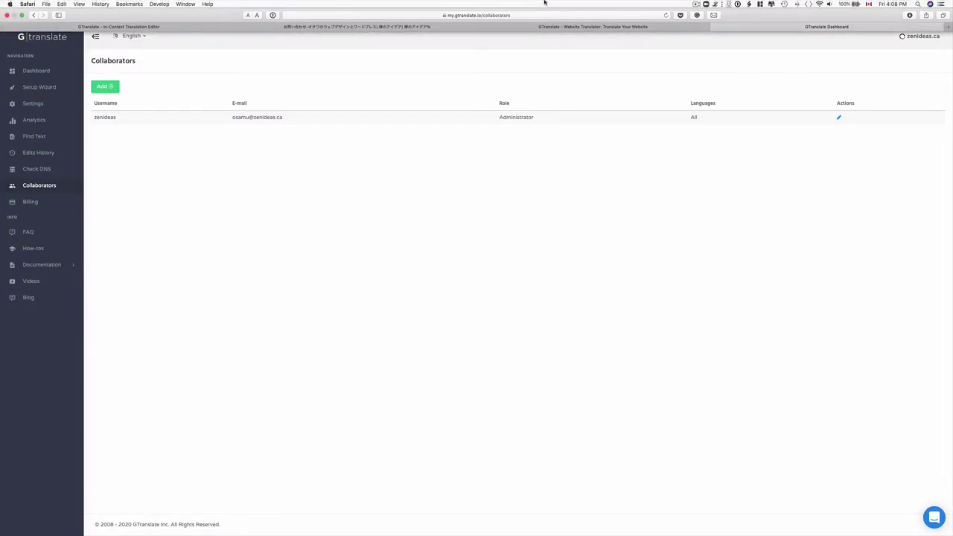
pyautogui.click(544, 26)
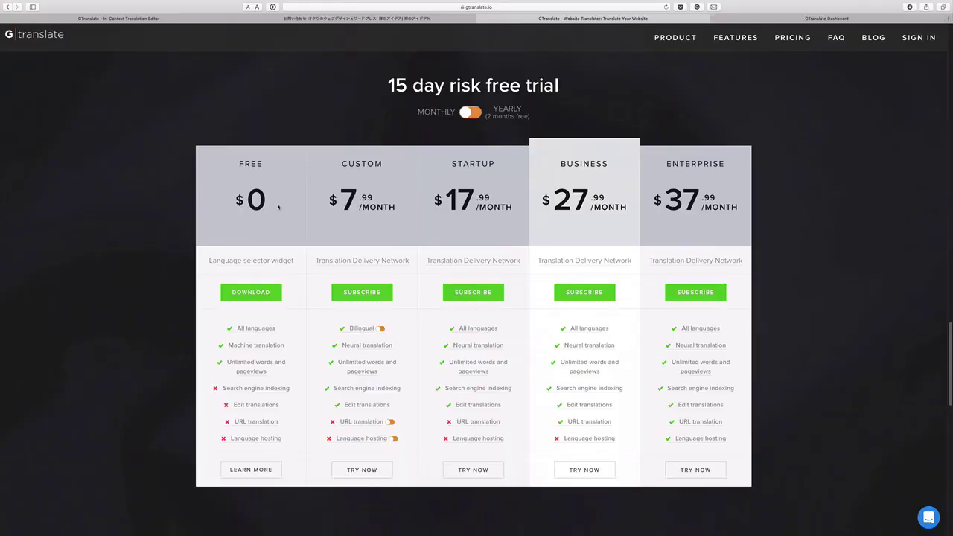
pyautogui.scroll(-1, 262, 215)
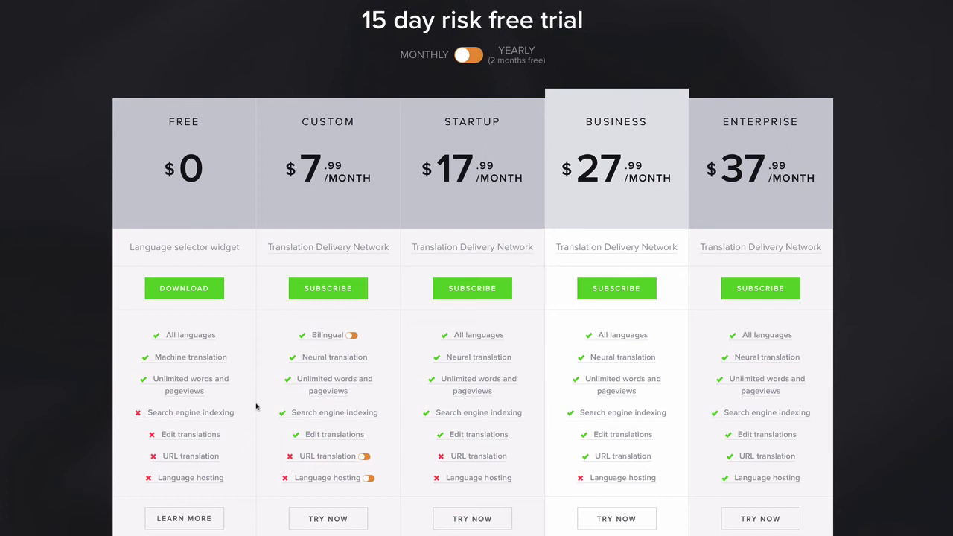
pyautogui.scroll(-1, 256, 408)
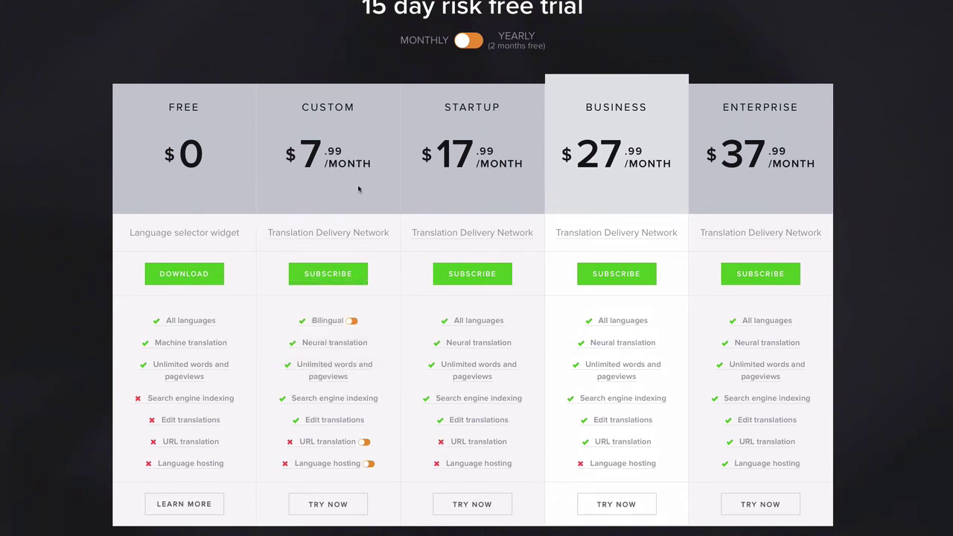
pyautogui.moveTo(342, 323)
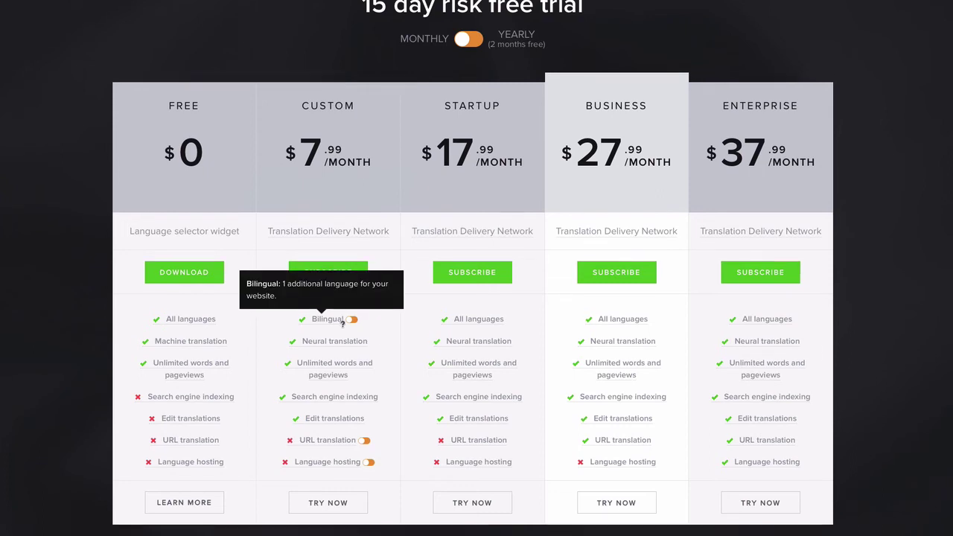
pyautogui.scroll(-1, 343, 324)
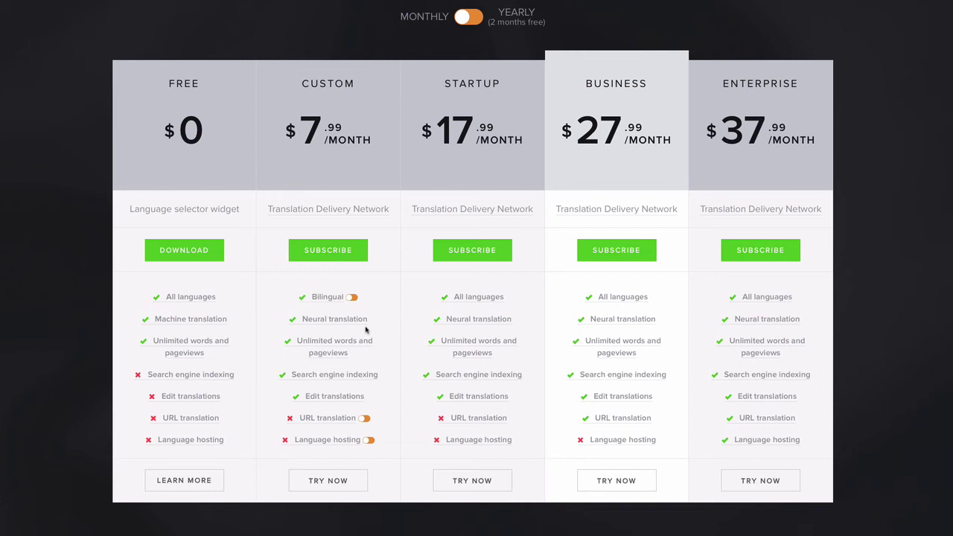
# - Compare the Custom plan's price and features with all languages enabled, and set it back to Bilingual
pyautogui.click(352, 297)
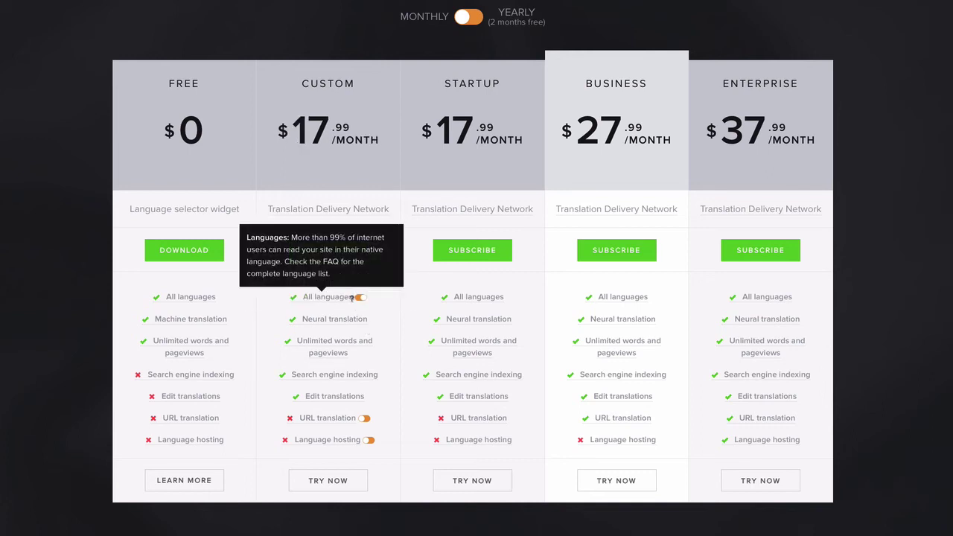
pyautogui.moveTo(327, 300)
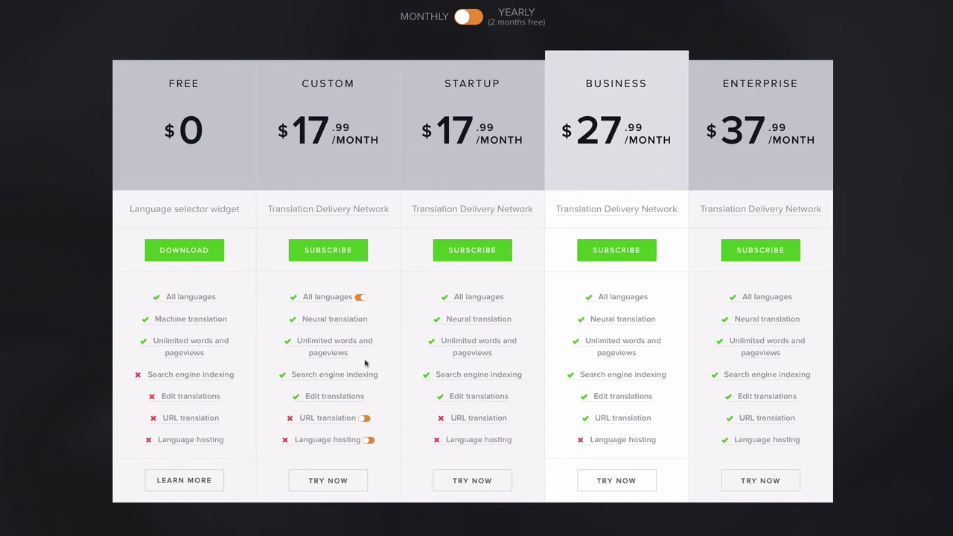
pyautogui.scroll(-1, 367, 362)
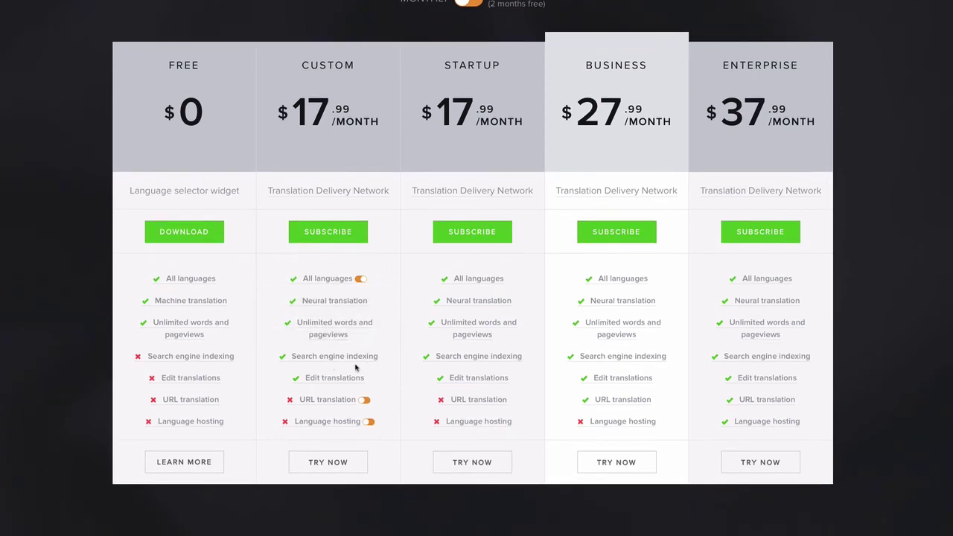
pyautogui.scroll(-1, 358, 368)
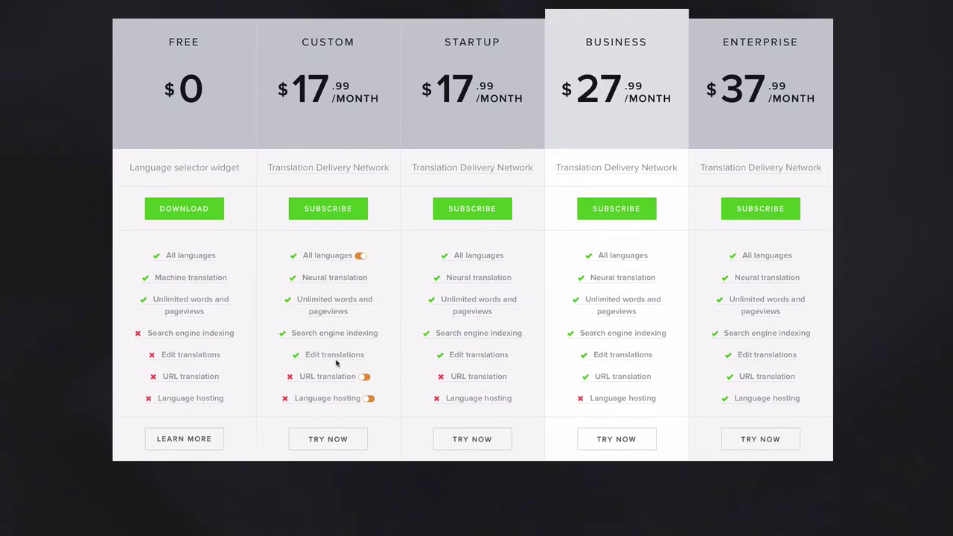
pyautogui.moveTo(347, 358)
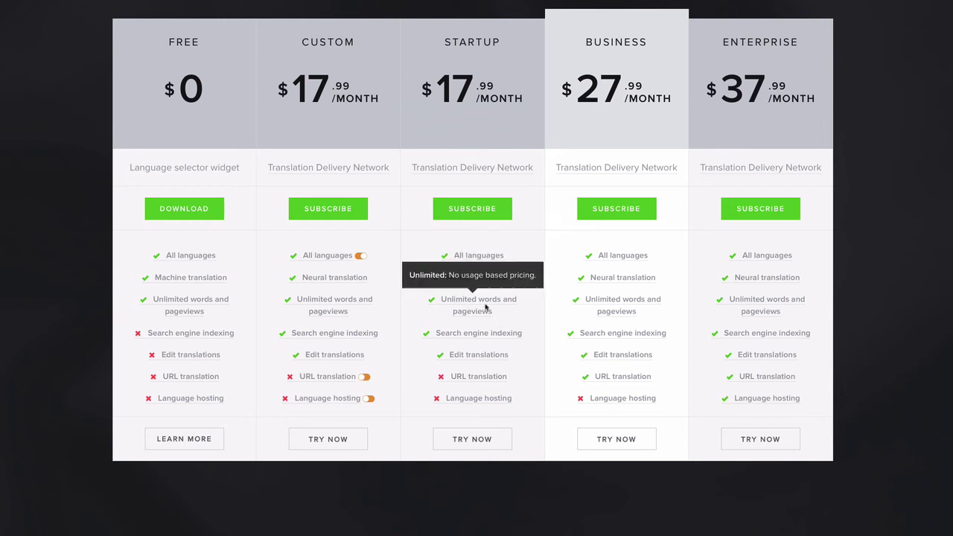
pyautogui.click(361, 257)
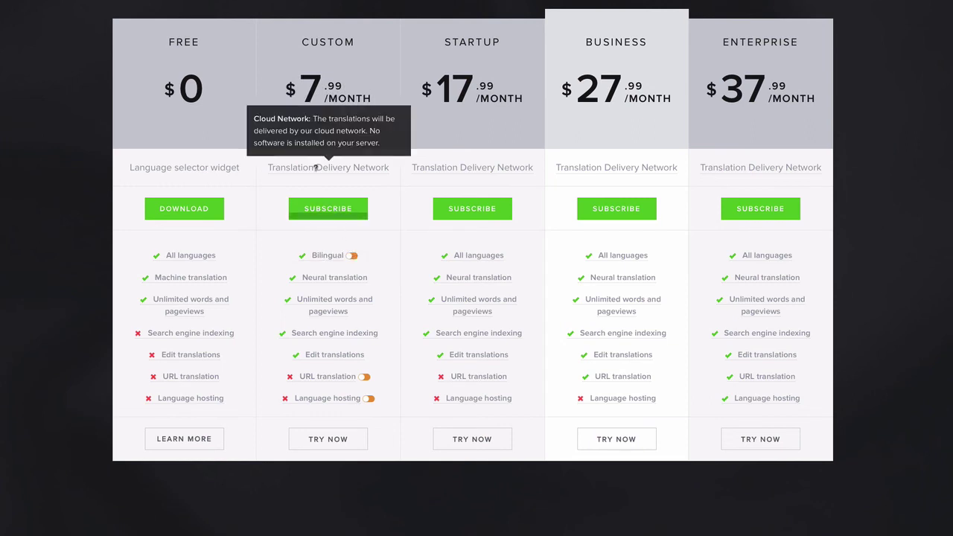